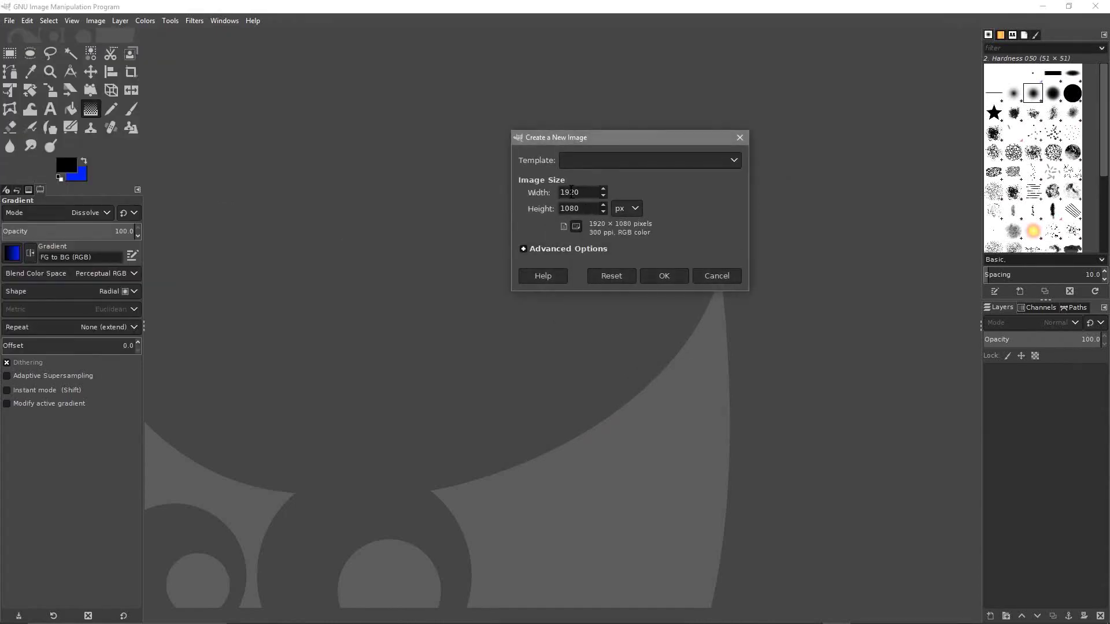
- Create the new 1920 × 1080 image with its background filled White
{"action": "left_click", "coordinate": [530, 250]}
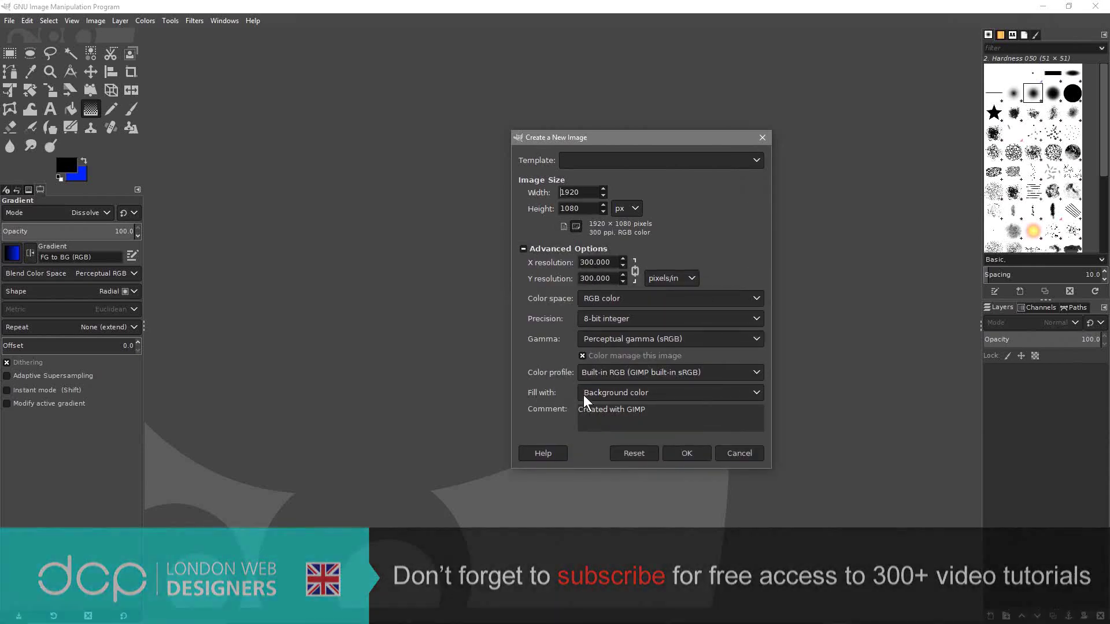
{"action": "left_click", "coordinate": [611, 393]}
{"action": "left_click", "coordinate": [609, 406]}
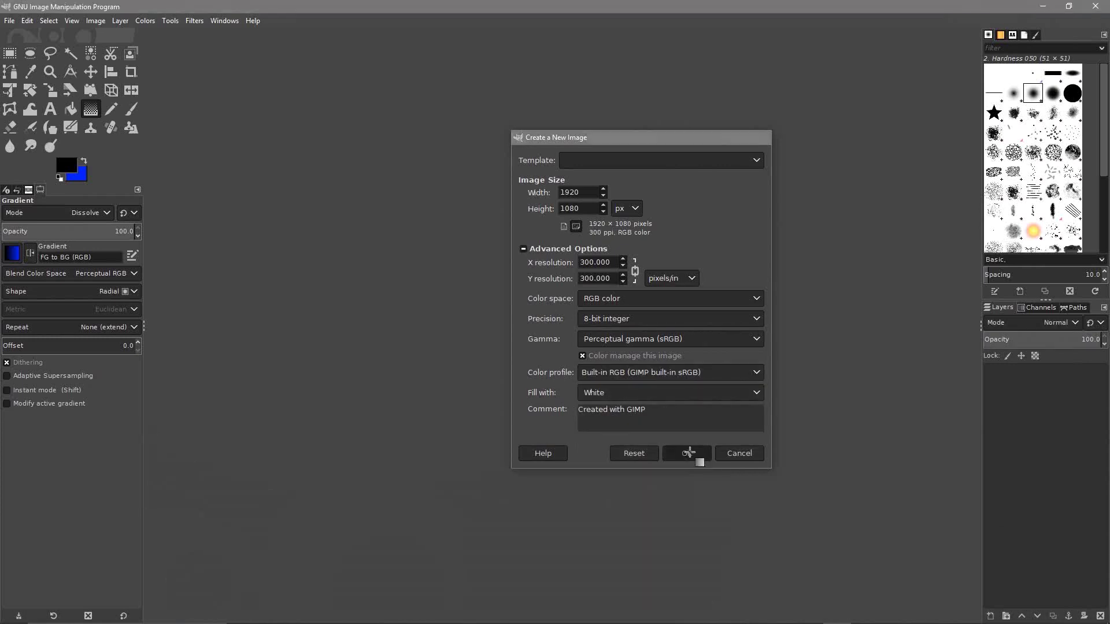
{"action": "left_click", "coordinate": [686, 453]}
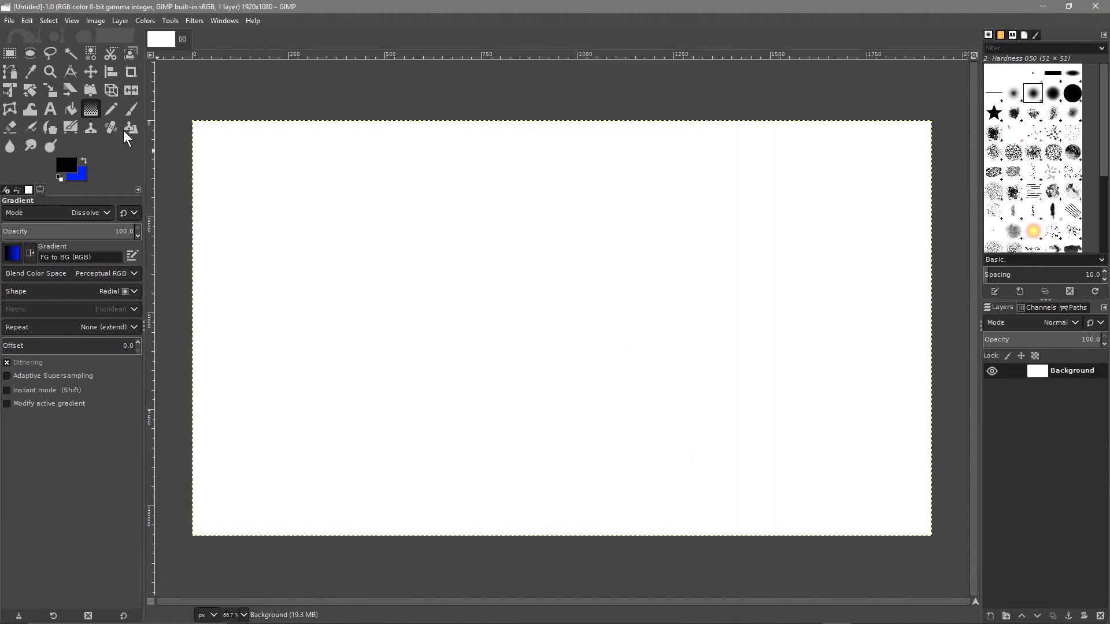
- Type OUTLINE on the left of the canvas in black Varsity Team Bold at 440 px
{"action": "left_click", "coordinate": [50, 109]}
{"action": "left_click", "coordinate": [233, 292]}
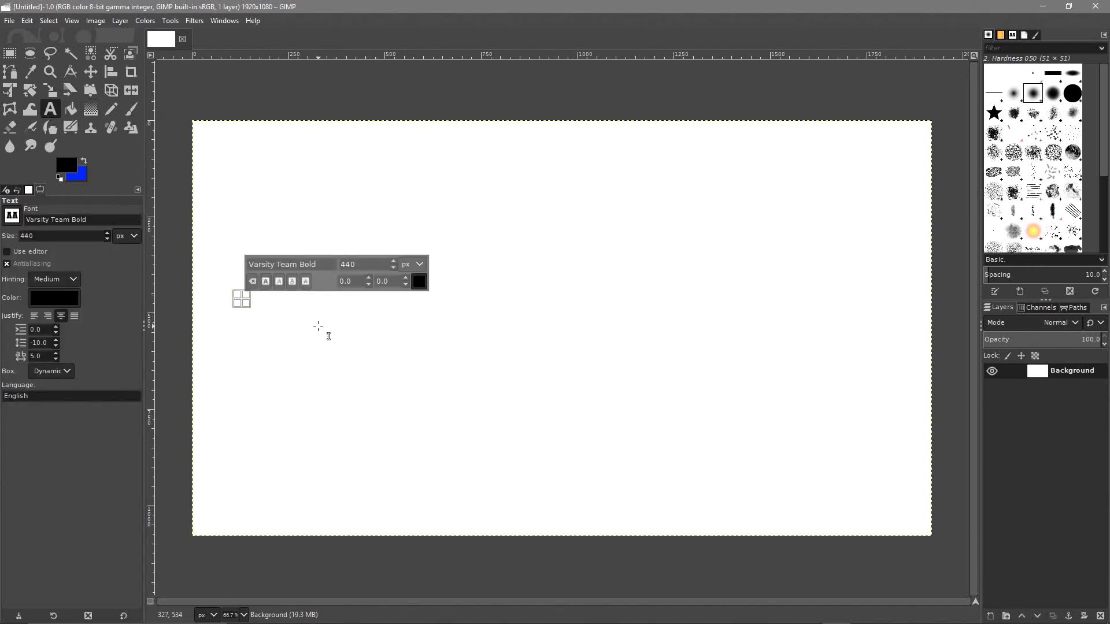
{"action": "type", "text": "OUTLINE"}
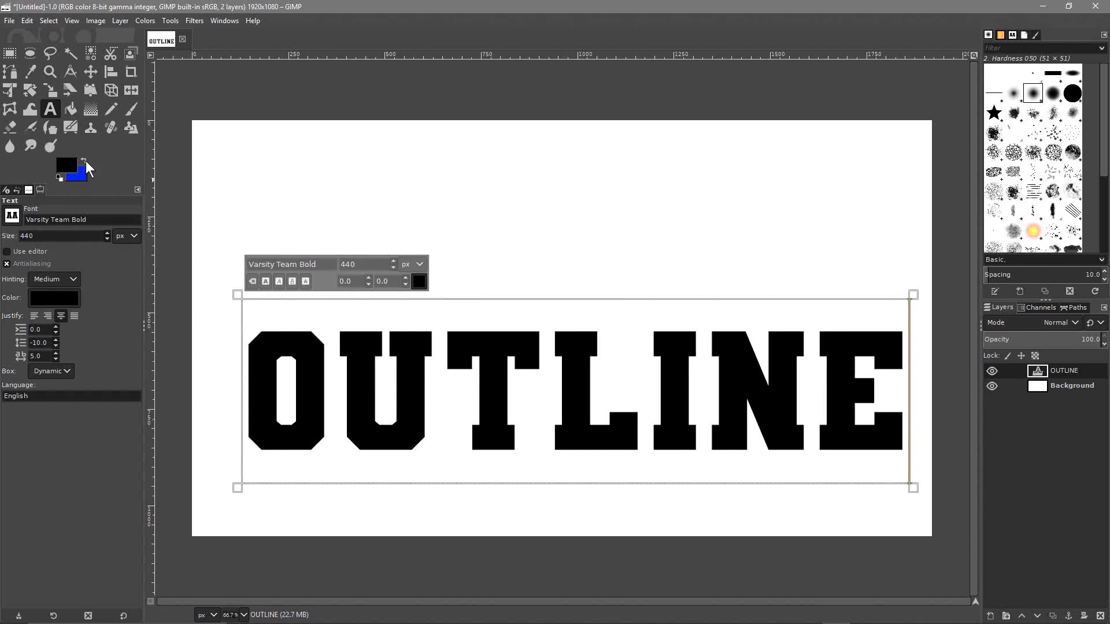
- Move the OUTLINE text higher and recolour all of its letters blue
{"action": "left_click", "coordinate": [90, 73]}
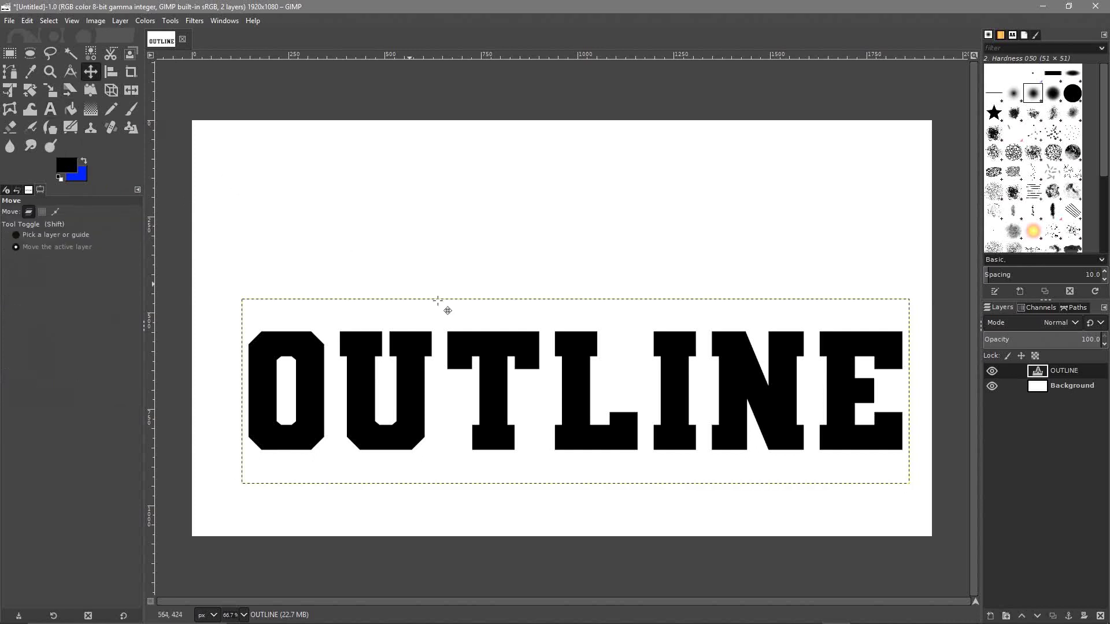
{"action": "left_click_drag", "start_coordinate": [496, 363], "coordinate": [482, 285]}
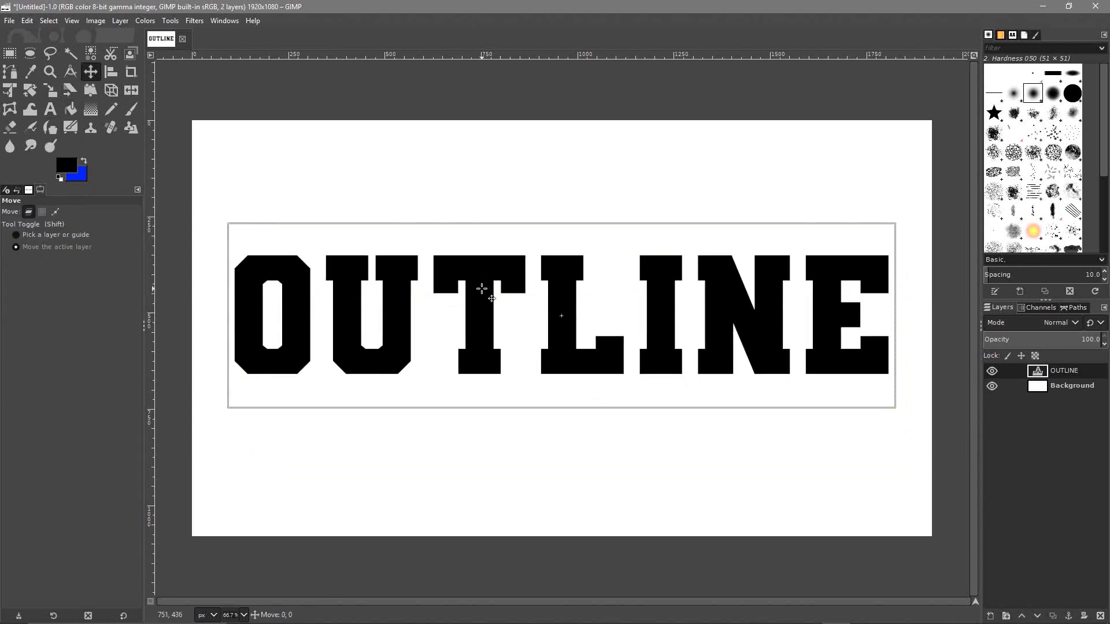
{"action": "left_click", "coordinate": [50, 109]}
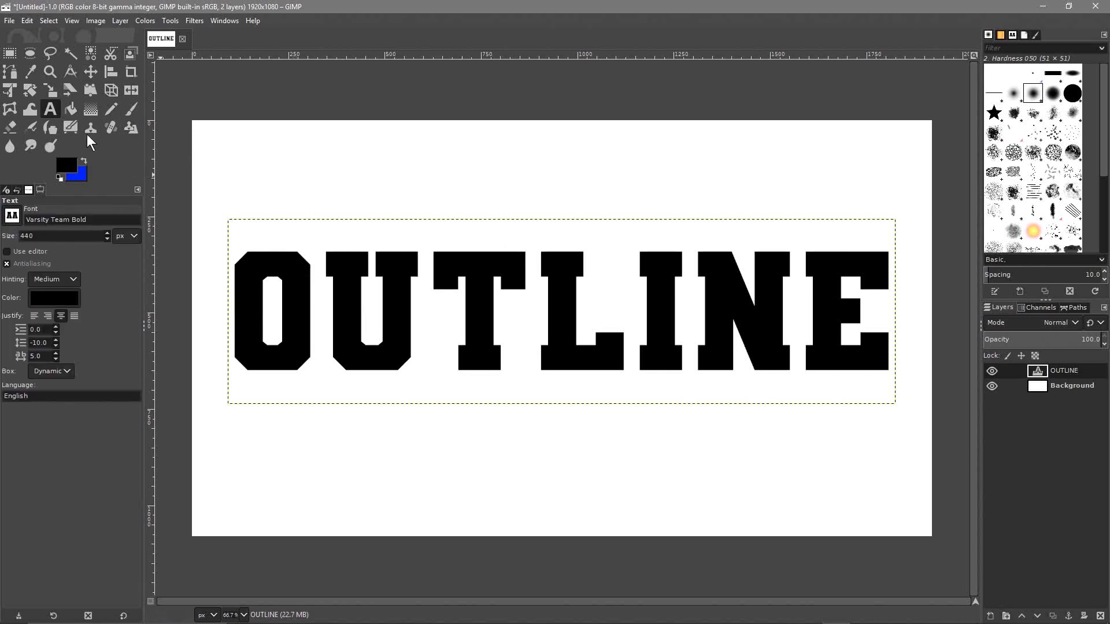
{"action": "left_click", "coordinate": [273, 284]}
{"action": "left_click_drag", "start_coordinate": [273, 283], "coordinate": [921, 293]}
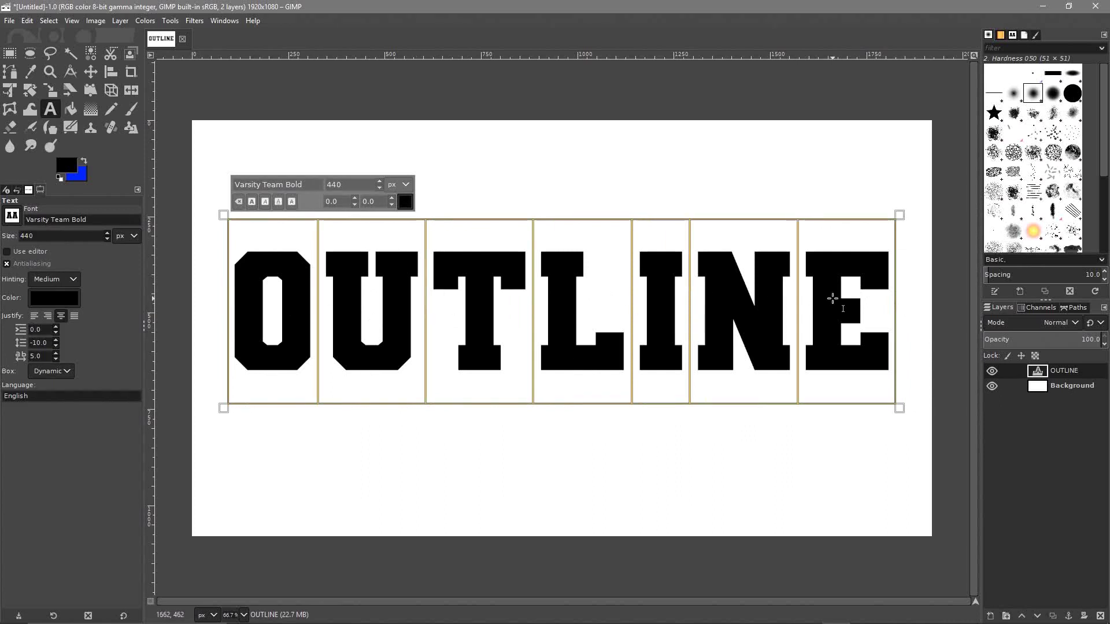
{"action": "left_click", "coordinate": [406, 200]}
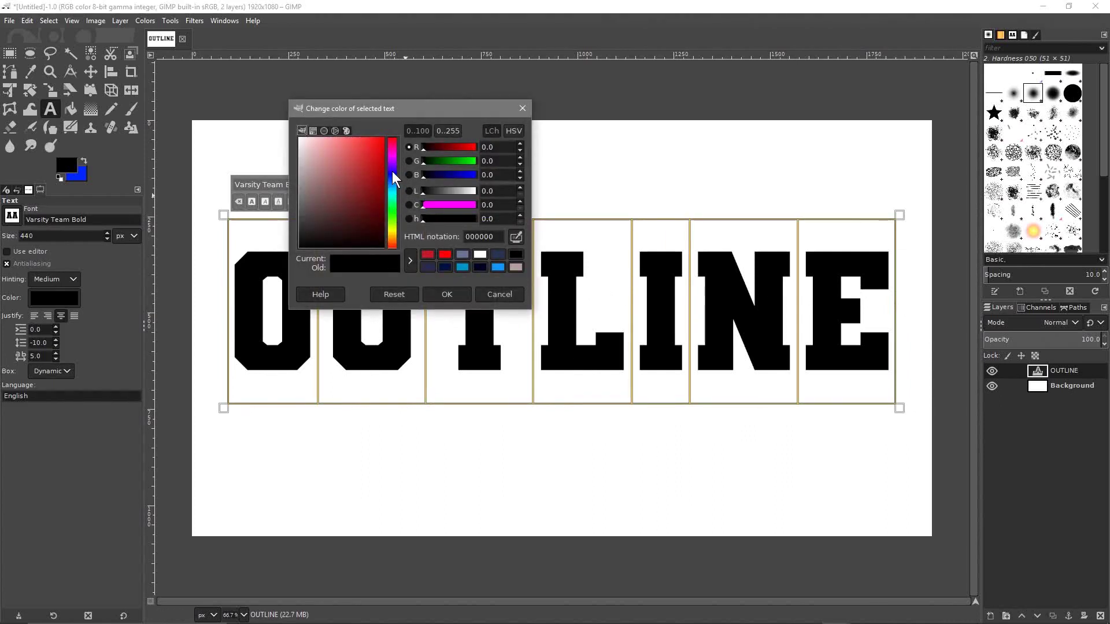
{"action": "mouse_move", "coordinate": [391, 172]}
{"action": "left_mouse_down"}
{"action": "mouse_move", "coordinate": [394, 180]}
{"action": "mouse_move", "coordinate": [356, 142]}
{"action": "mouse_move", "coordinate": [366, 149]}
{"action": "left_mouse_up"}
{"action": "left_click", "coordinate": [448, 295]}
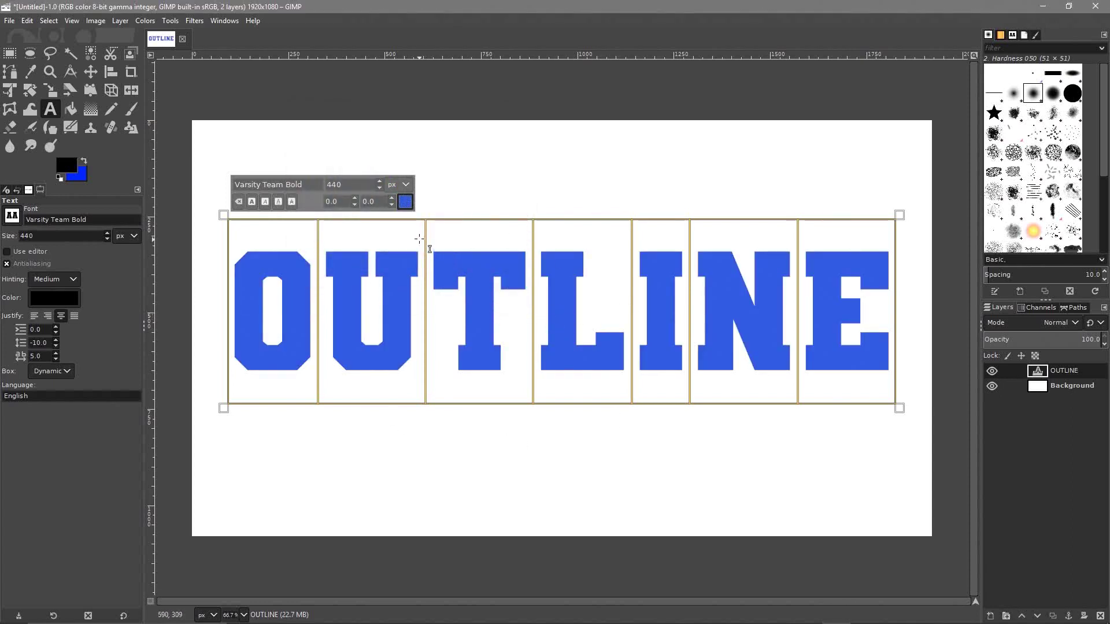
- Nudge the OUTLINE text about 39 px lower and select the OUTLINE layer
{"action": "left_click", "coordinate": [89, 72]}
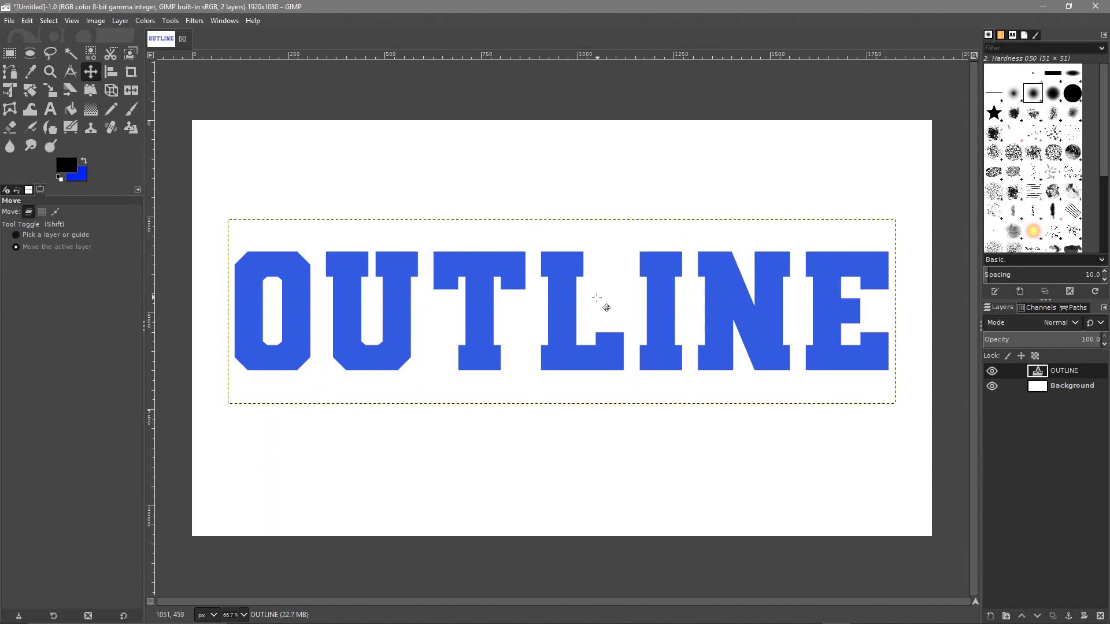
{"action": "left_click_drag", "start_coordinate": [573, 298], "coordinate": [570, 314]}
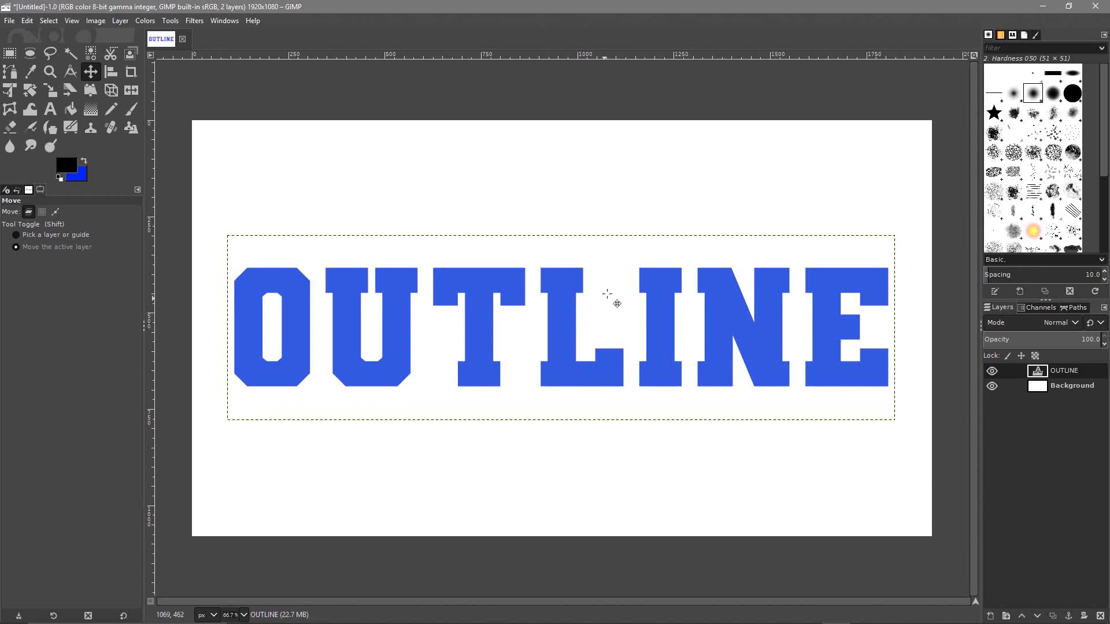
{"action": "left_click", "coordinate": [1066, 372]}
- Duplicate the OUTLINE layer, move the OUTLINE #1 copy below Background, and reselect OUTLINE
{"action": "right_click", "coordinate": [1061, 373]}
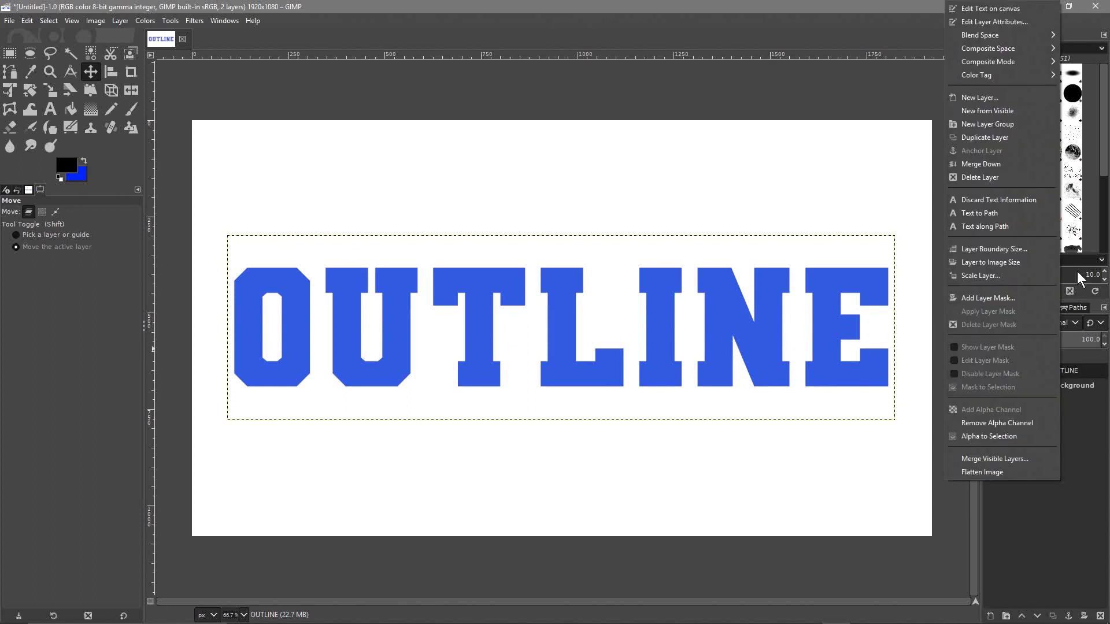
{"action": "left_click", "coordinate": [995, 140]}
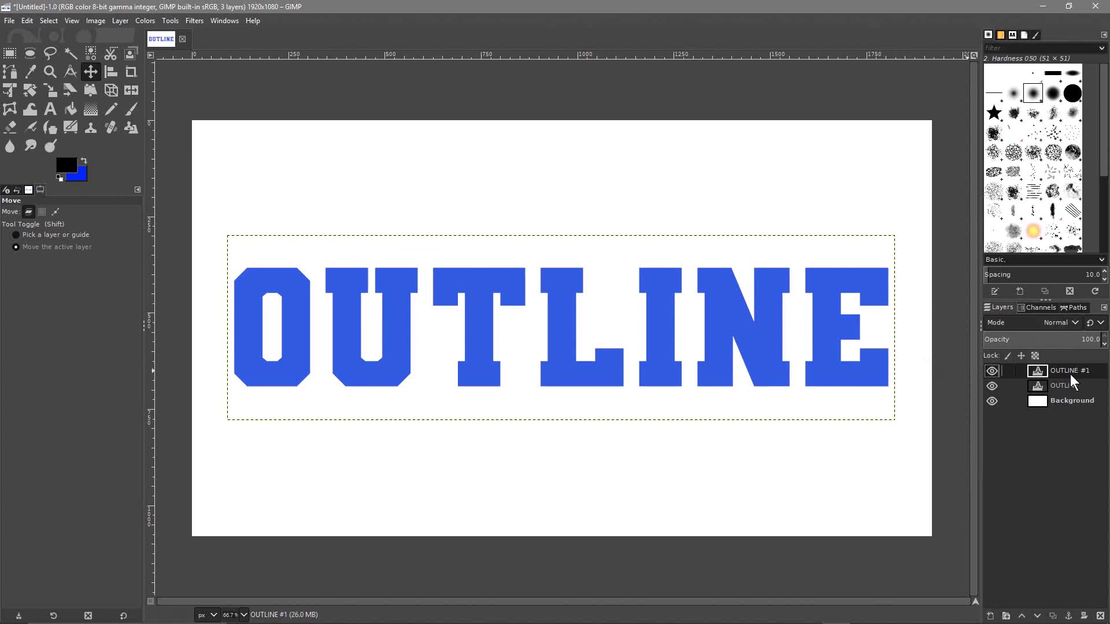
{"action": "left_click_drag", "start_coordinate": [1064, 369], "coordinate": [1065, 419]}
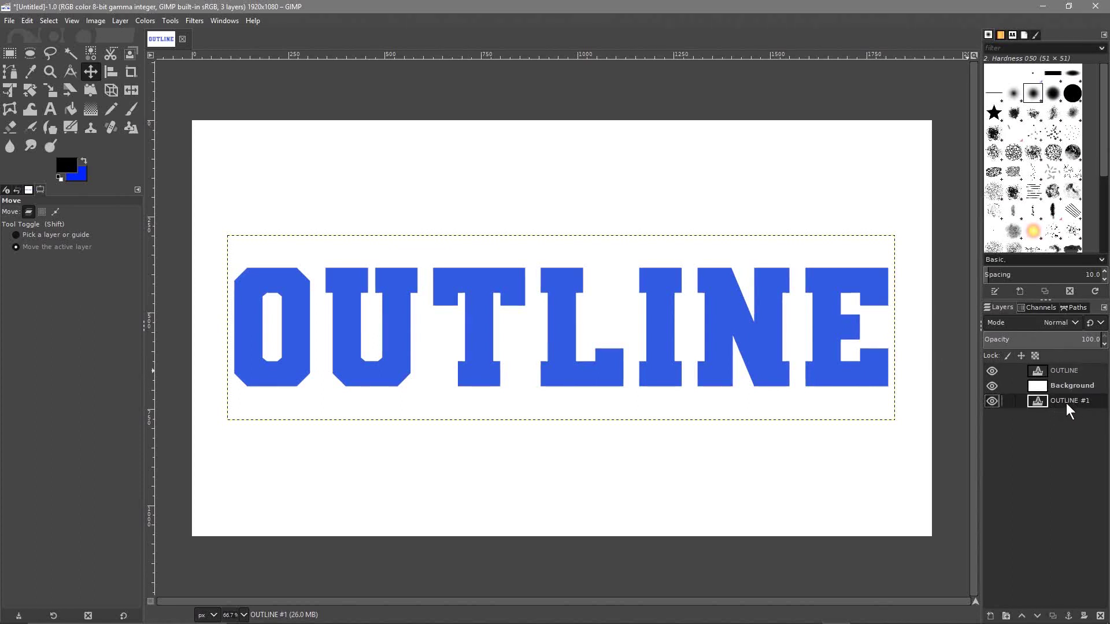
{"action": "left_click", "coordinate": [1066, 370]}
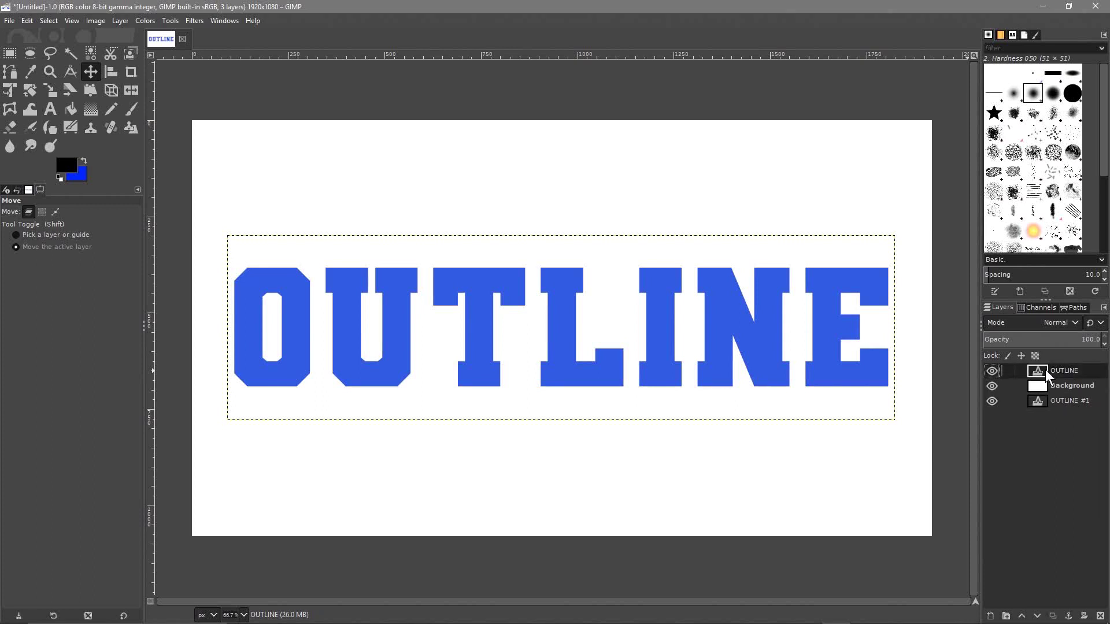
{"action": "right_click", "coordinate": [1060, 371]}
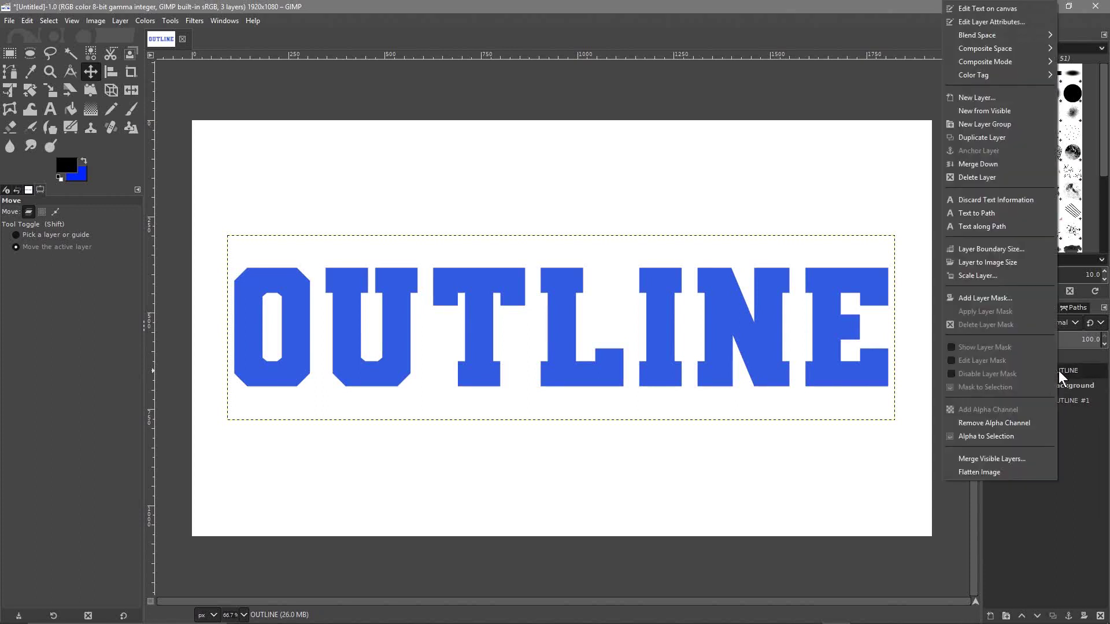
- Turn the OUTLINE layer's letter shapes into a selection with Alpha to Selection
{"action": "left_click", "coordinate": [1009, 437]}
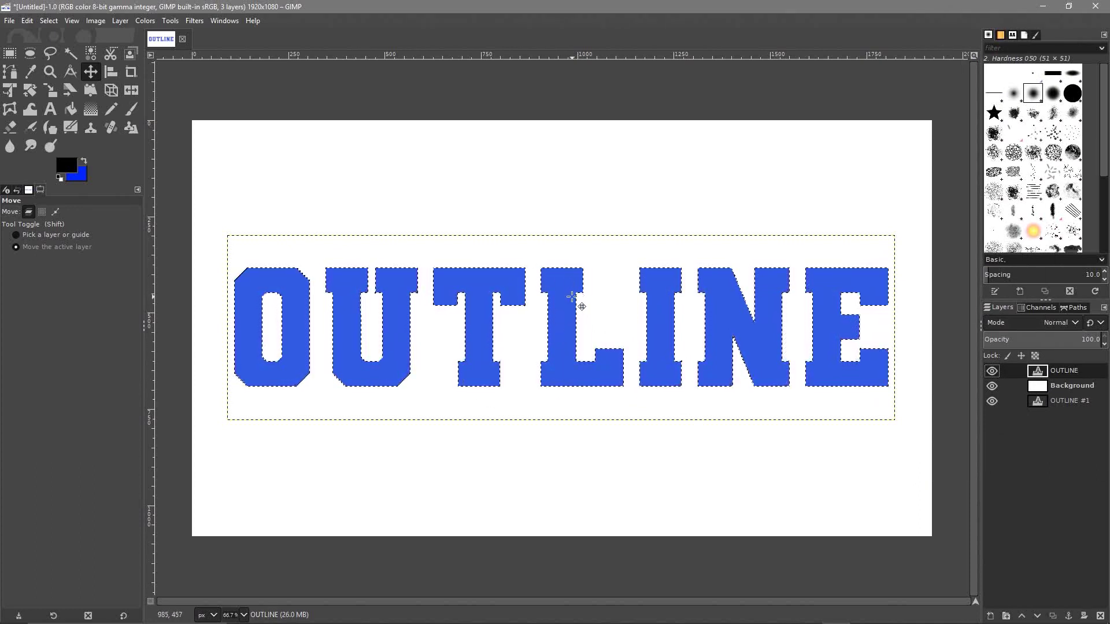
{"action": "scroll", "coordinate": [524, 312], "scroll_direction": "up", "scroll_amount": 6}
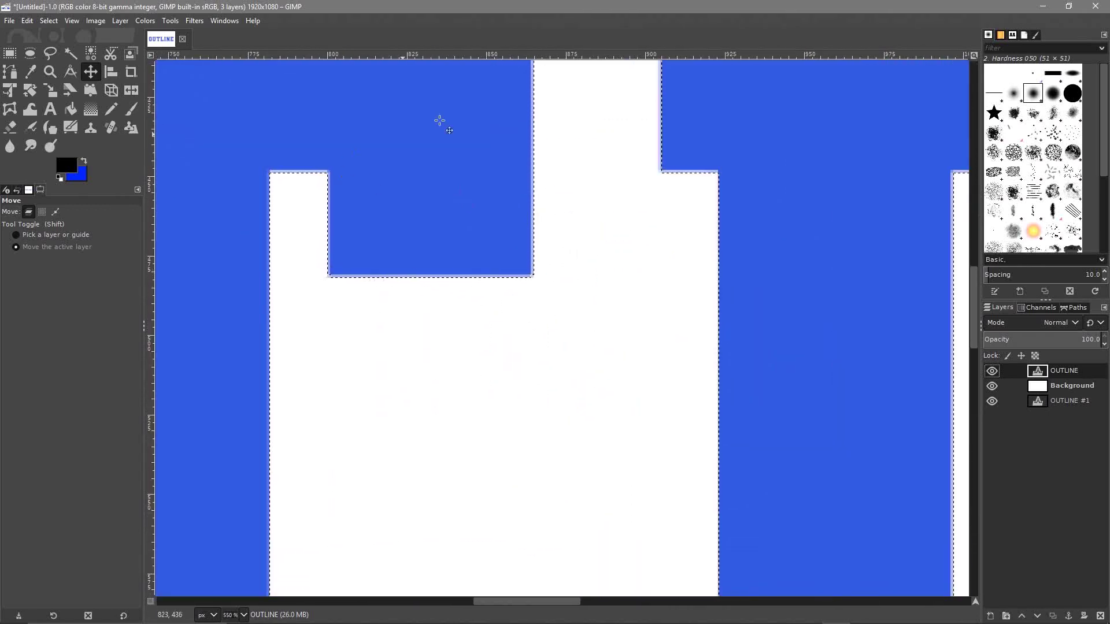
{"action": "scroll", "coordinate": [474, 345], "scroll_direction": "down", "scroll_amount": 5}
{"action": "scroll", "coordinate": [460, 344], "scroll_direction": "down", "scroll_amount": 1}
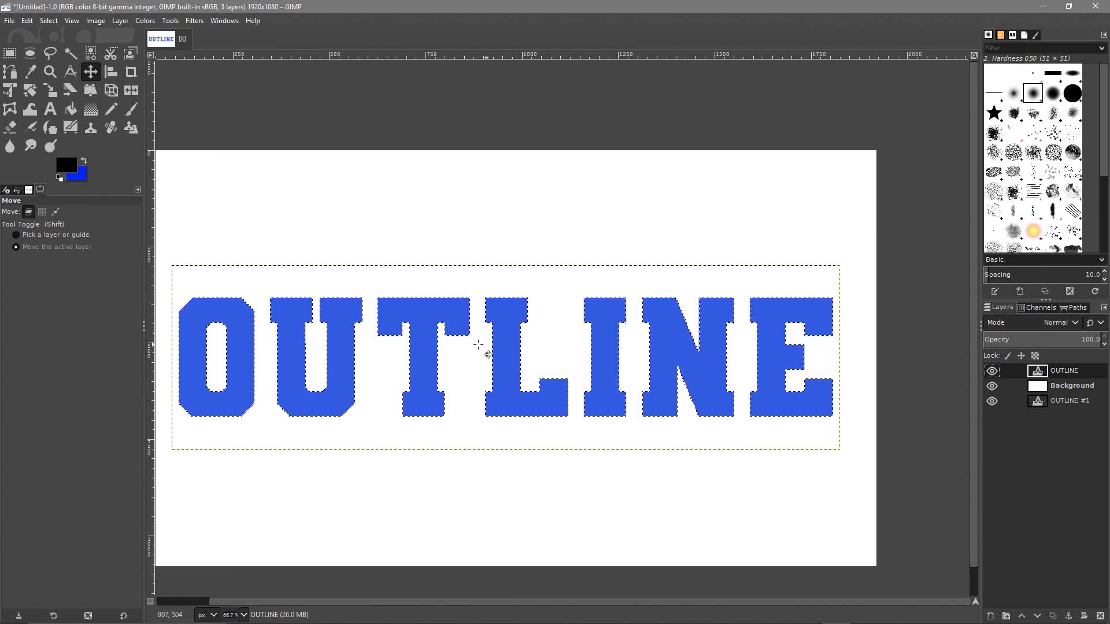
{"action": "left_click_drag", "start_coordinate": [510, 339], "coordinate": [547, 338]}
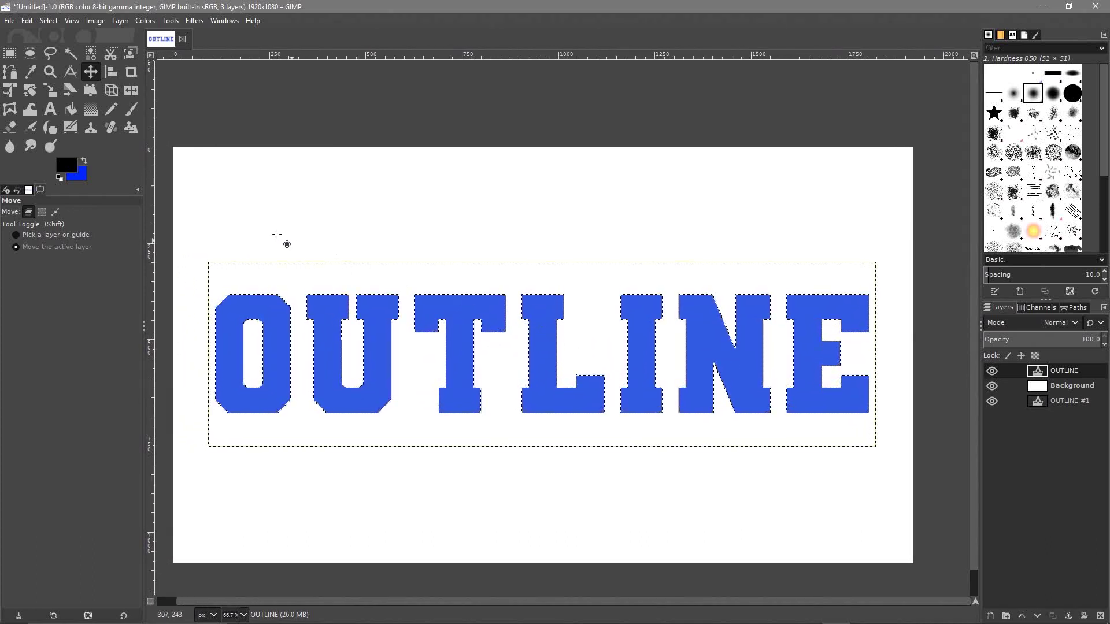
- Grow the letter selection outward by 10 px
{"action": "left_click", "coordinate": [50, 20]}
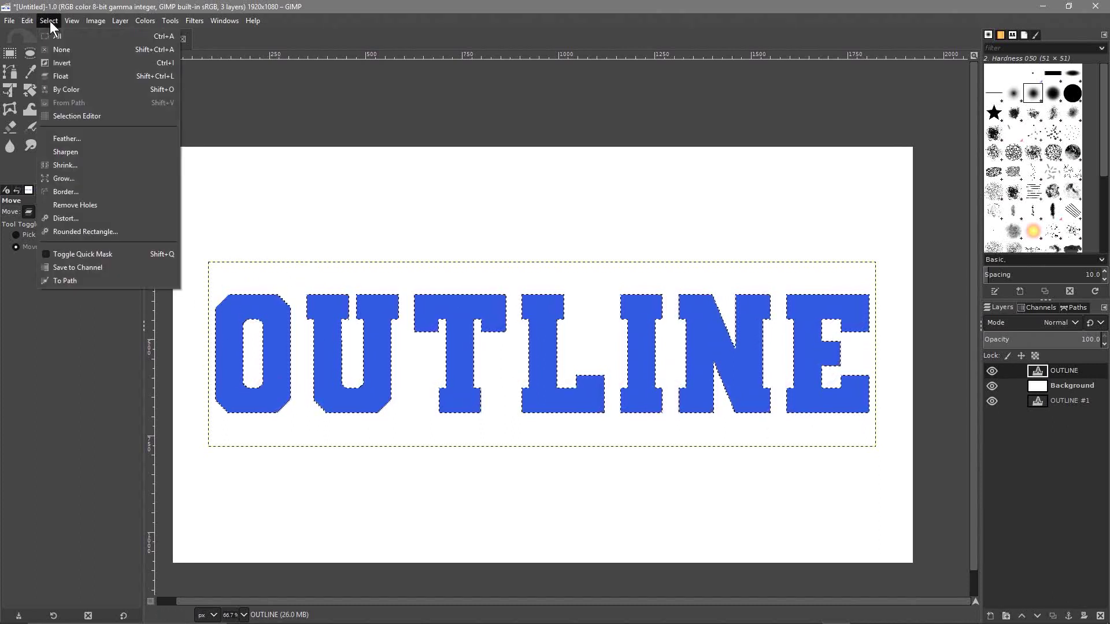
{"action": "left_click", "coordinate": [68, 178]}
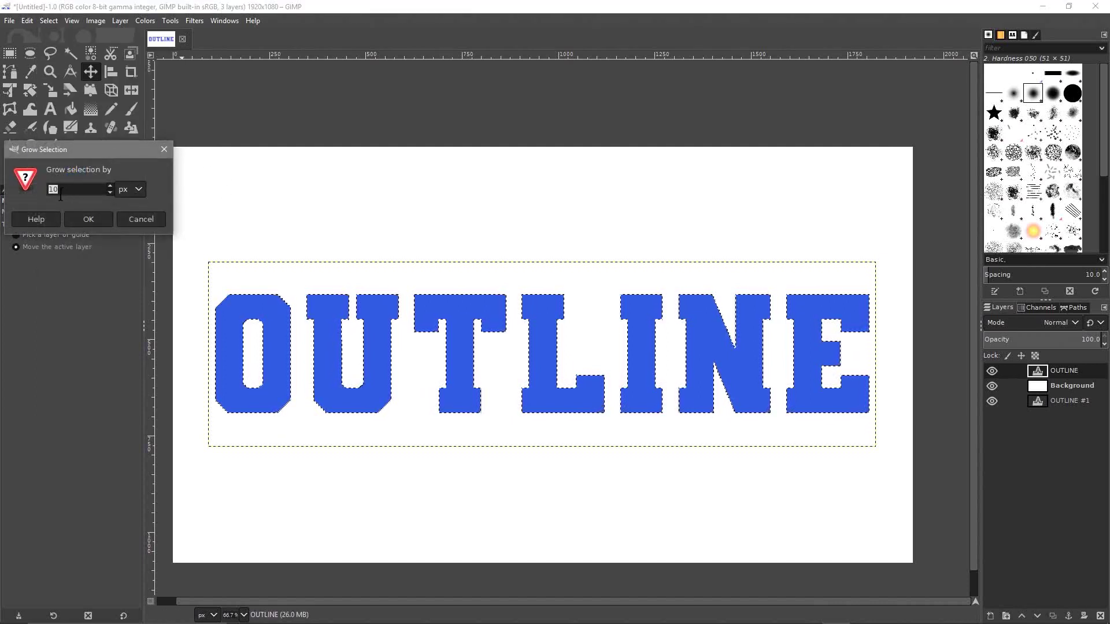
{"action": "left_click", "coordinate": [58, 191]}
{"action": "left_click_drag", "start_coordinate": [58, 191], "coordinate": [44, 198]}
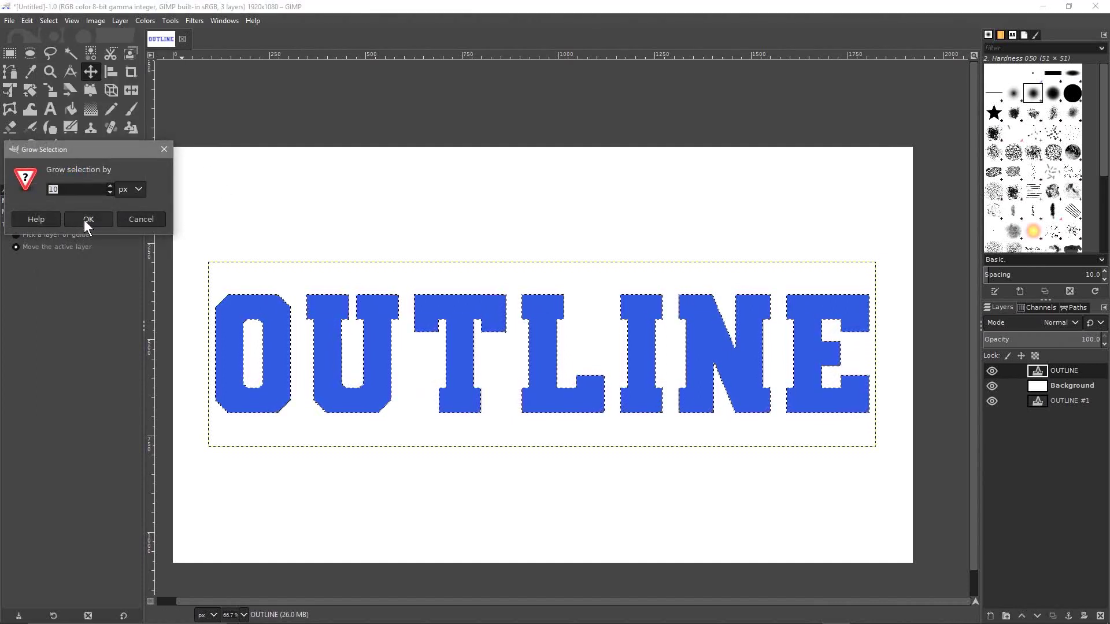
{"action": "left_click", "coordinate": [88, 219]}
{"action": "left_click", "coordinate": [56, 211]}
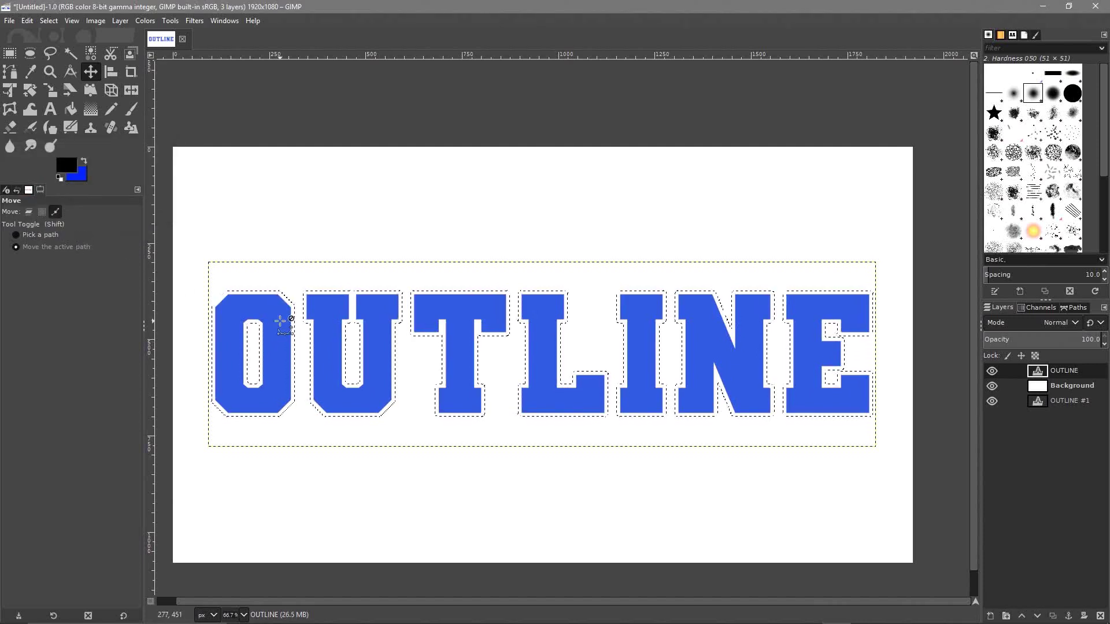
{"action": "key", "text": "2"}
{"action": "scroll", "coordinate": [280, 320], "scroll_direction": "up", "scroll_amount": 1}
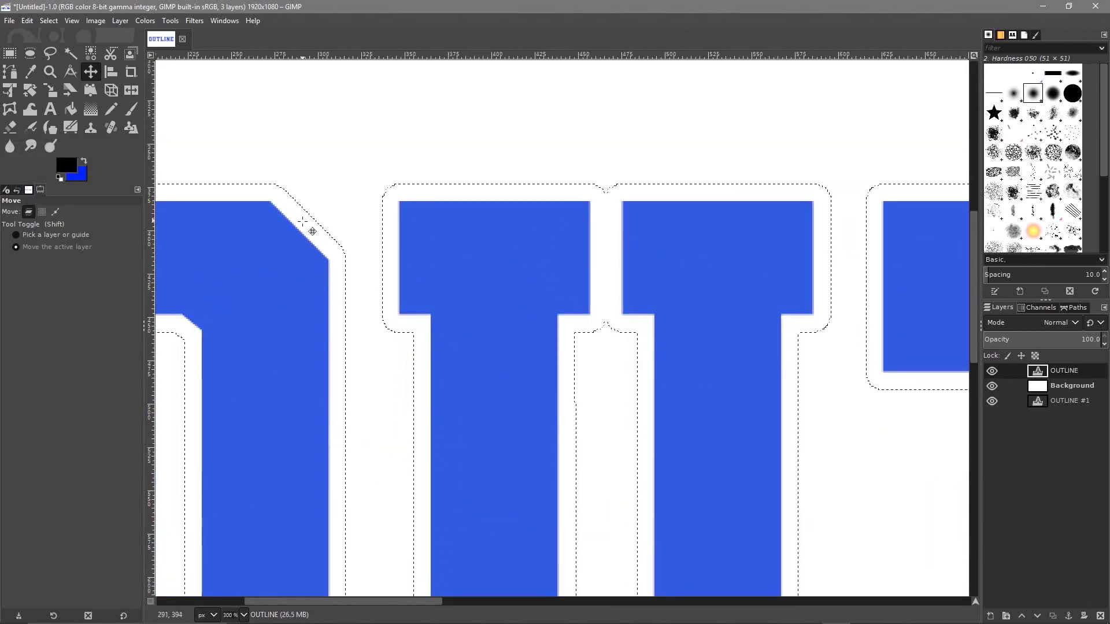
- Bucket-fill the white margin around the letters and inside the O with black
{"action": "left_click", "coordinate": [75, 108]}
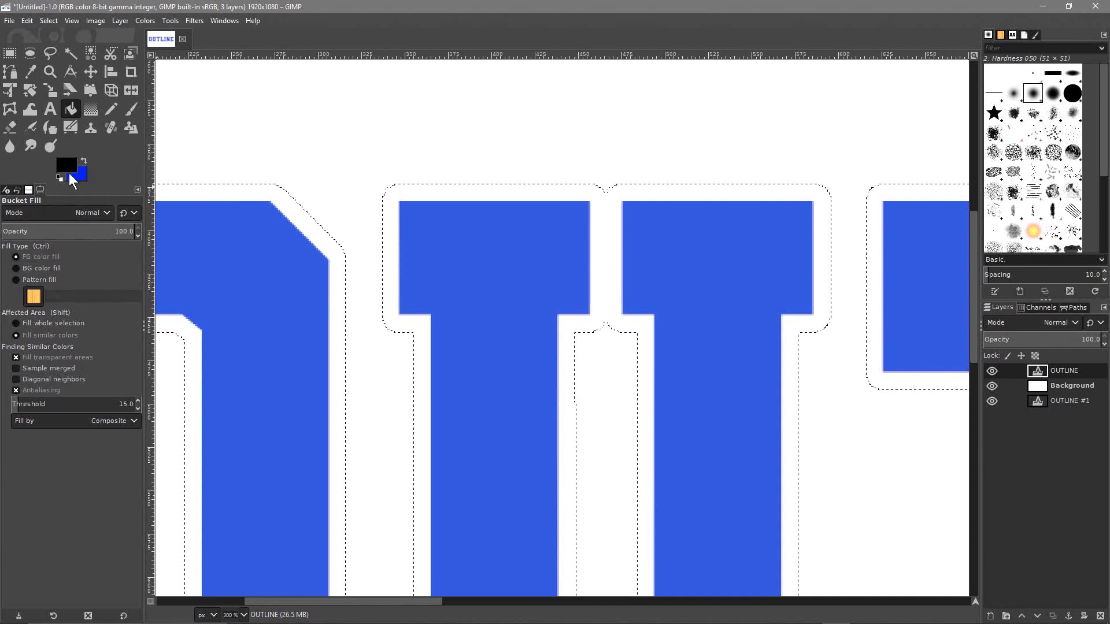
{"action": "left_click", "coordinate": [286, 205]}
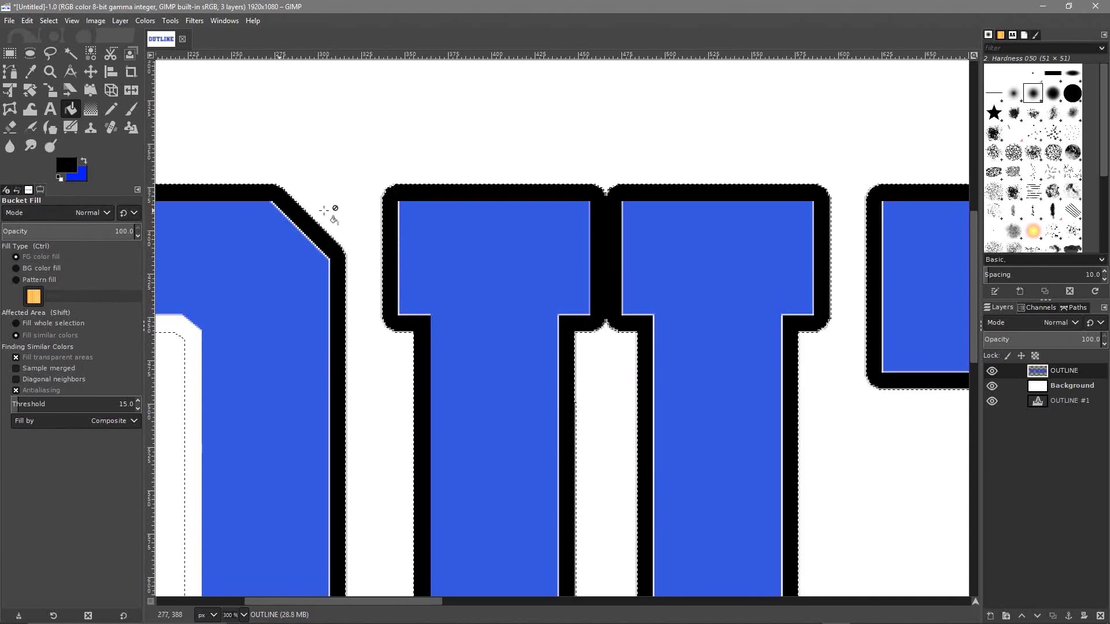
{"action": "scroll", "coordinate": [277, 360], "scroll_direction": "down", "scroll_amount": 4}
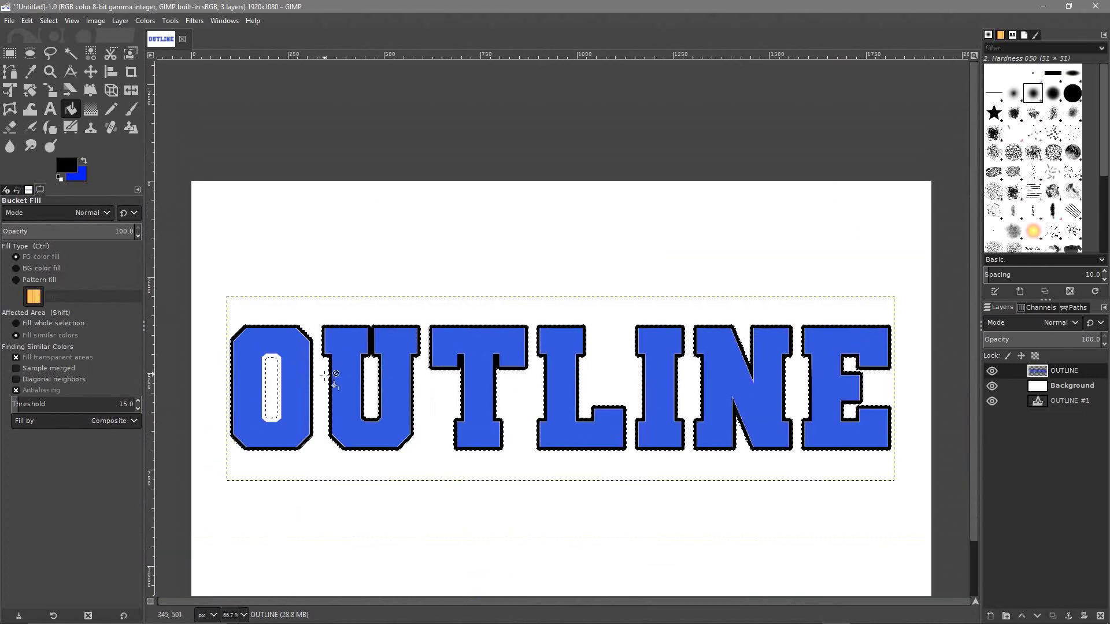
{"action": "scroll", "coordinate": [199, 397], "scroll_direction": "up", "scroll_amount": 4}
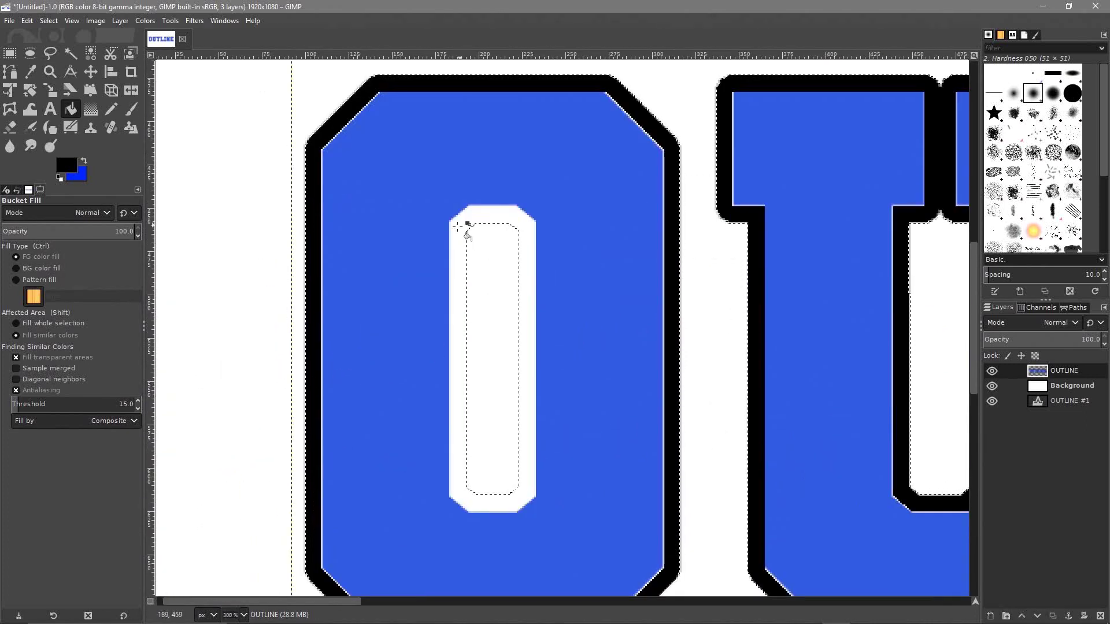
{"action": "left_click", "coordinate": [454, 232]}
{"action": "scroll", "coordinate": [439, 355], "scroll_direction": "down", "scroll_amount": 5}
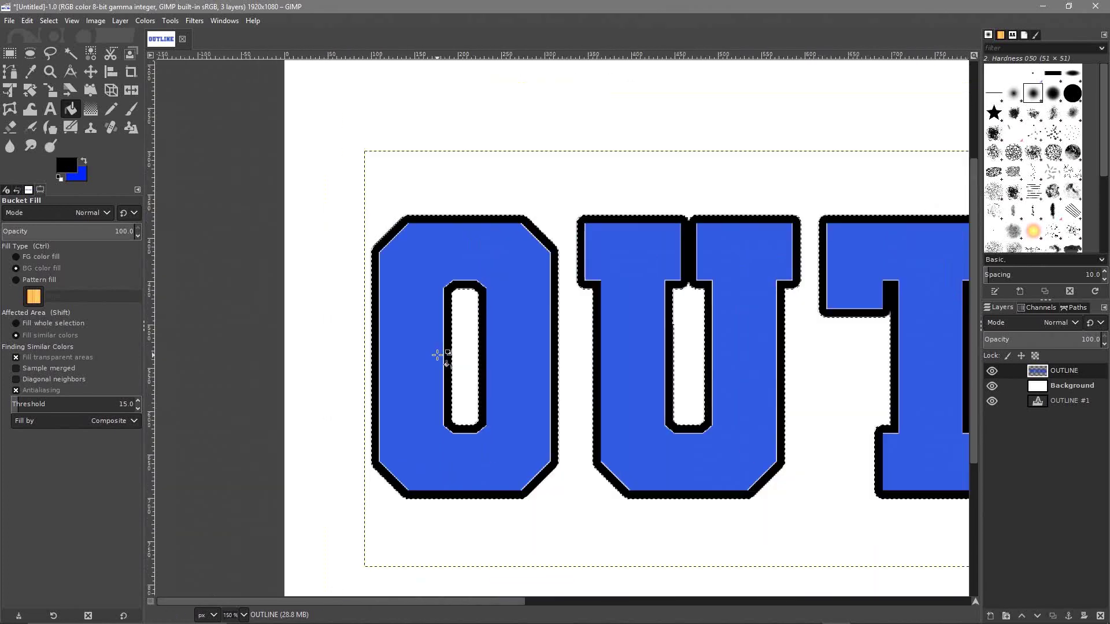
{"action": "scroll", "coordinate": [439, 355], "scroll_direction": "down", "scroll_amount": 1}
{"action": "scroll", "coordinate": [491, 364], "scroll_direction": "up", "scroll_amount": 3}
{"action": "scroll", "coordinate": [508, 369], "scroll_direction": "down", "scroll_amount": 1}
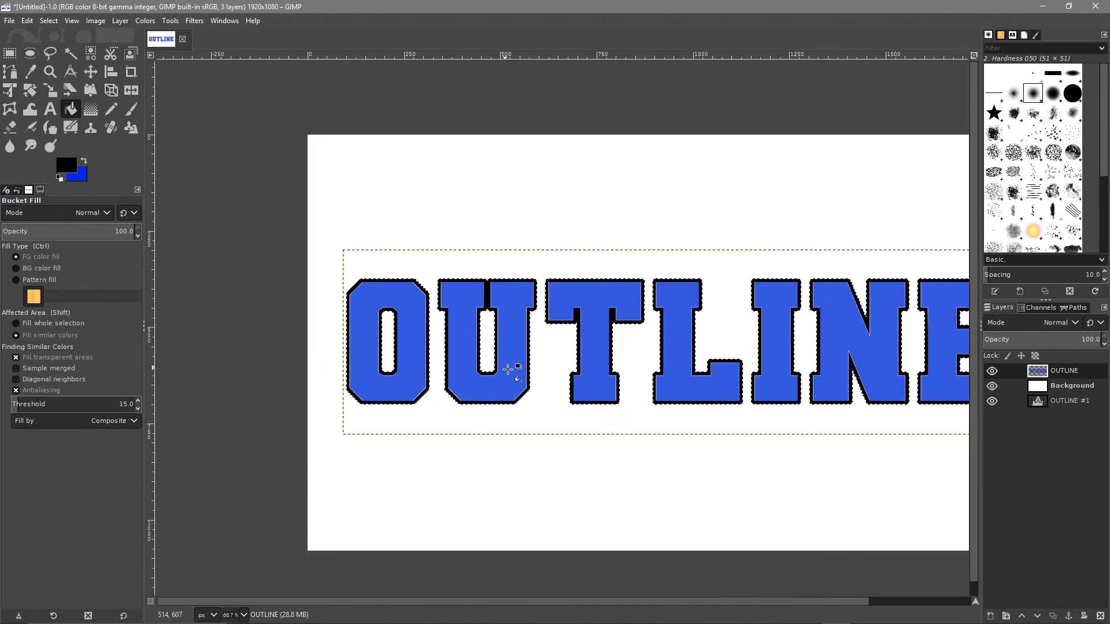
{"action": "left_click_drag", "start_coordinate": [659, 425], "coordinate": [538, 433]}
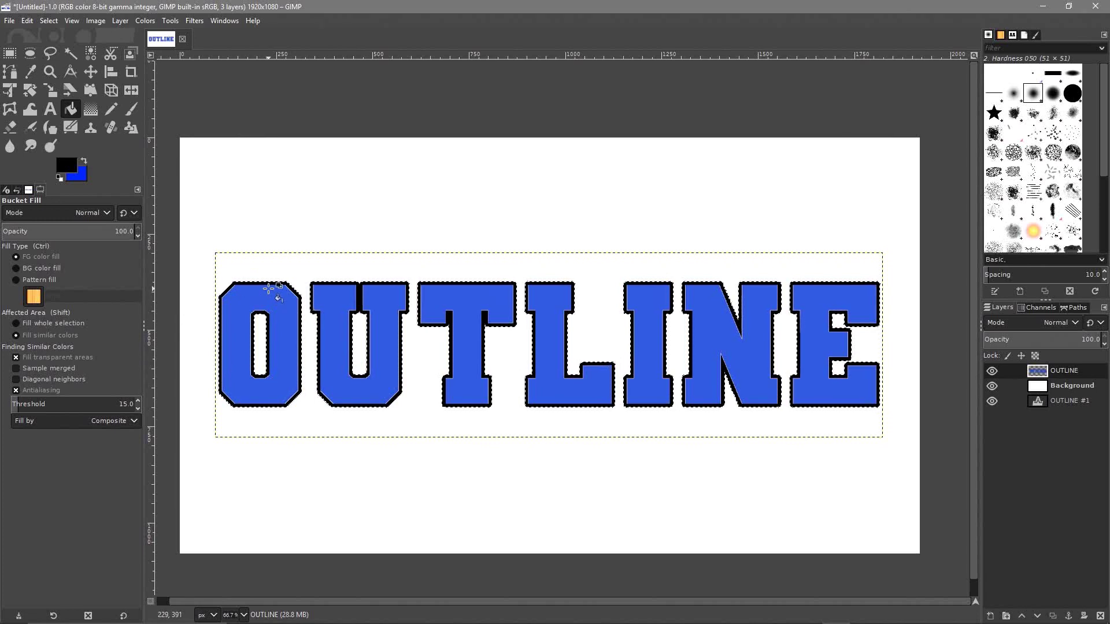
- Shrink the letter selection by 20 px so it sits inside the blue edges
{"action": "left_click", "coordinate": [48, 22]}
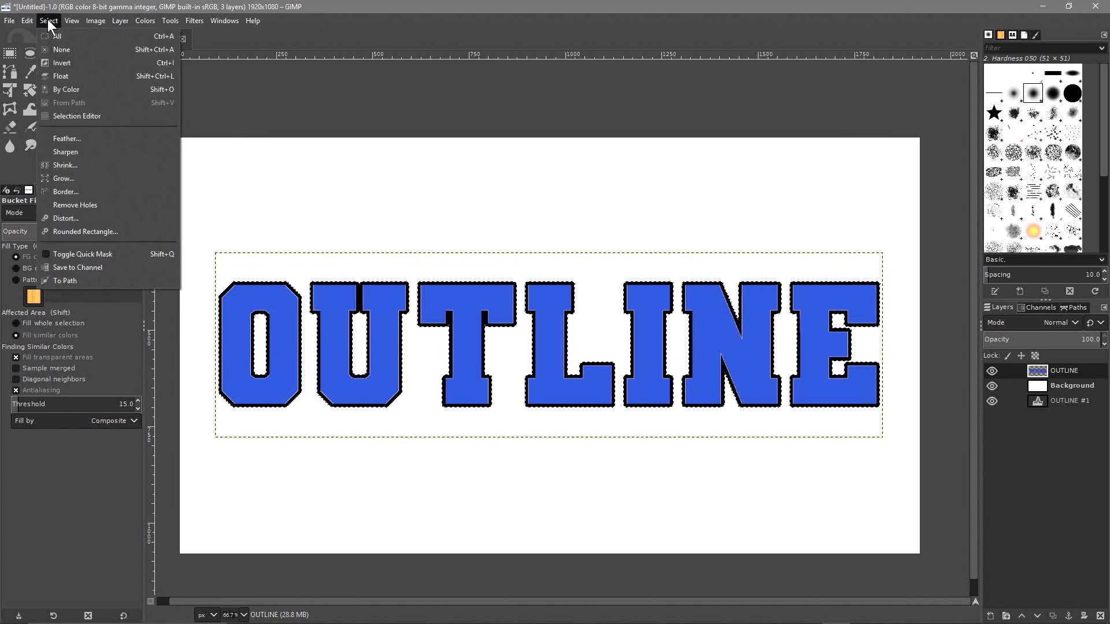
{"action": "left_click", "coordinate": [71, 165]}
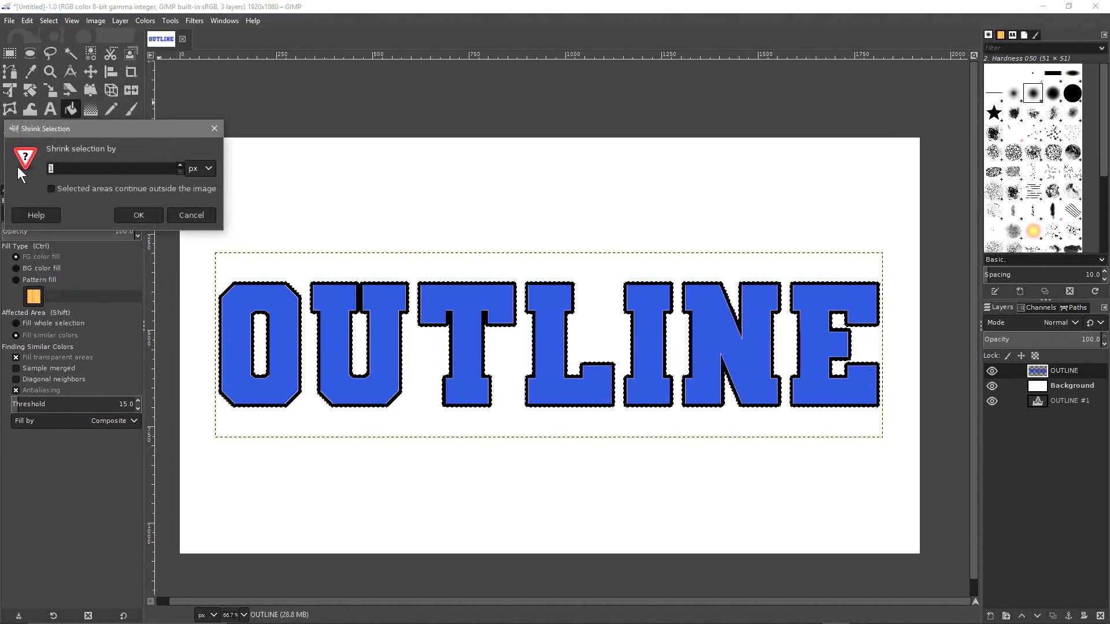
{"action": "type", "text": "20"}
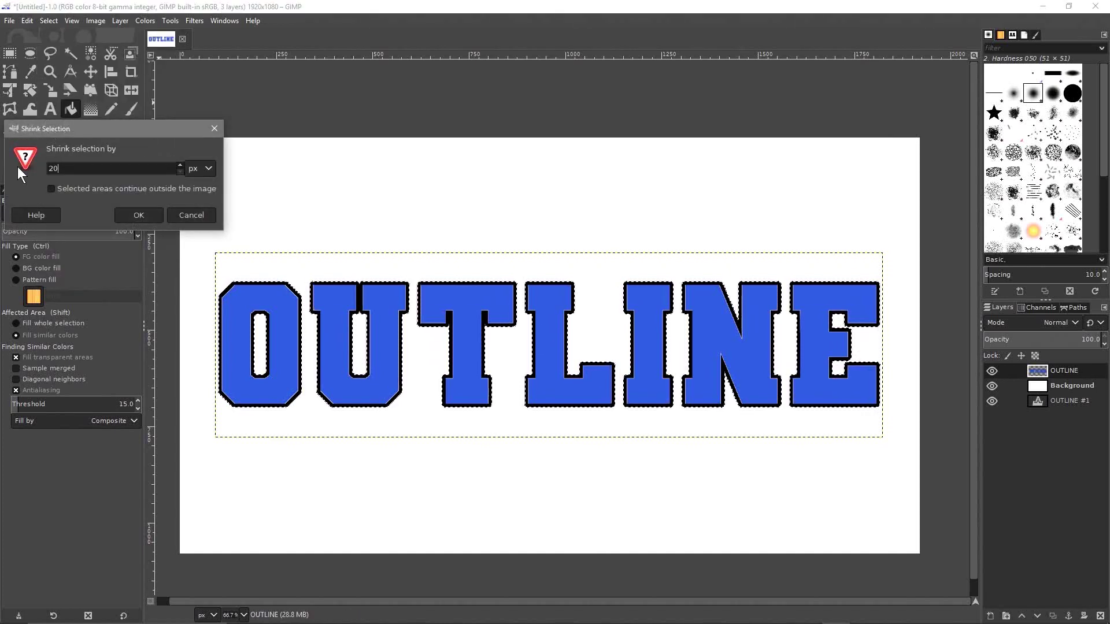
{"action": "left_click", "coordinate": [145, 215]}
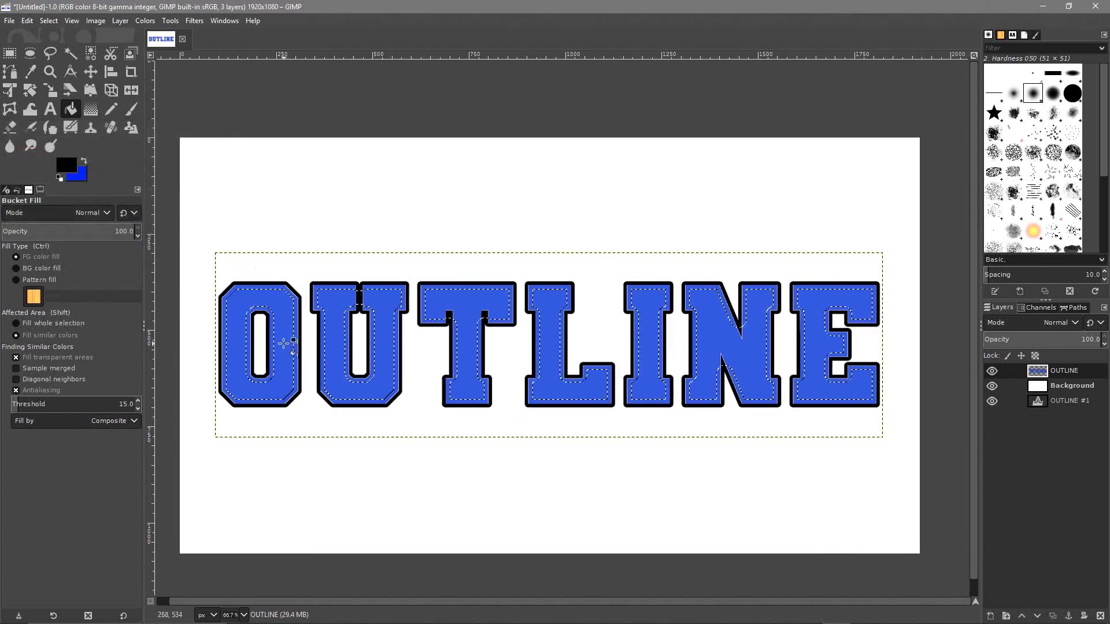
{"action": "scroll", "coordinate": [284, 344], "scroll_direction": "up", "scroll_amount": 3}
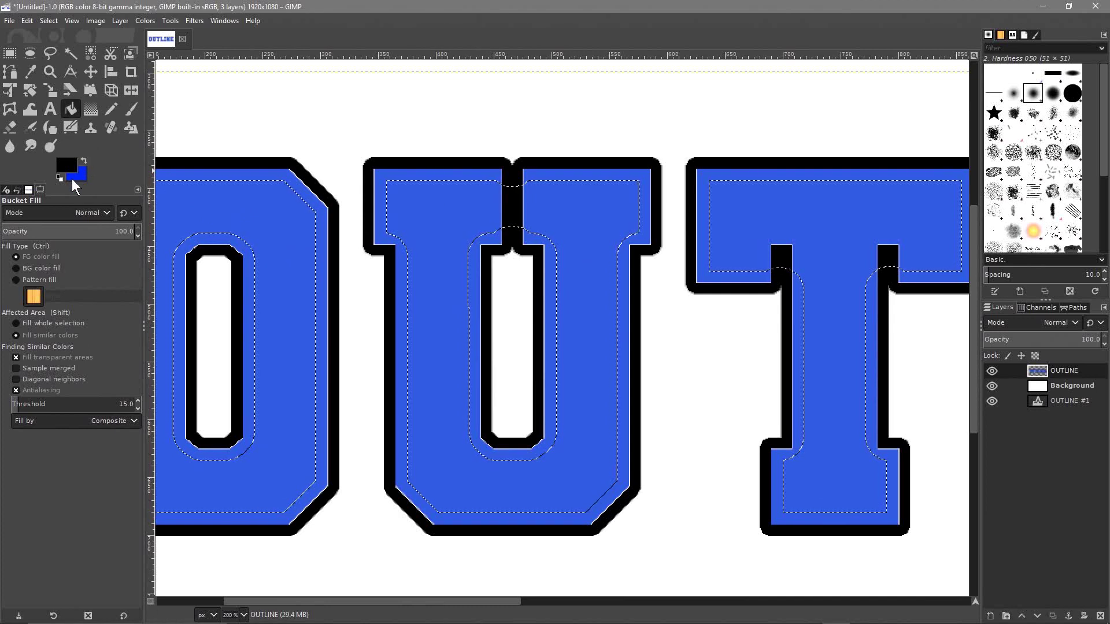
- Set the foreground colour to pure red (ff0000)
{"action": "left_click", "coordinate": [68, 166]}
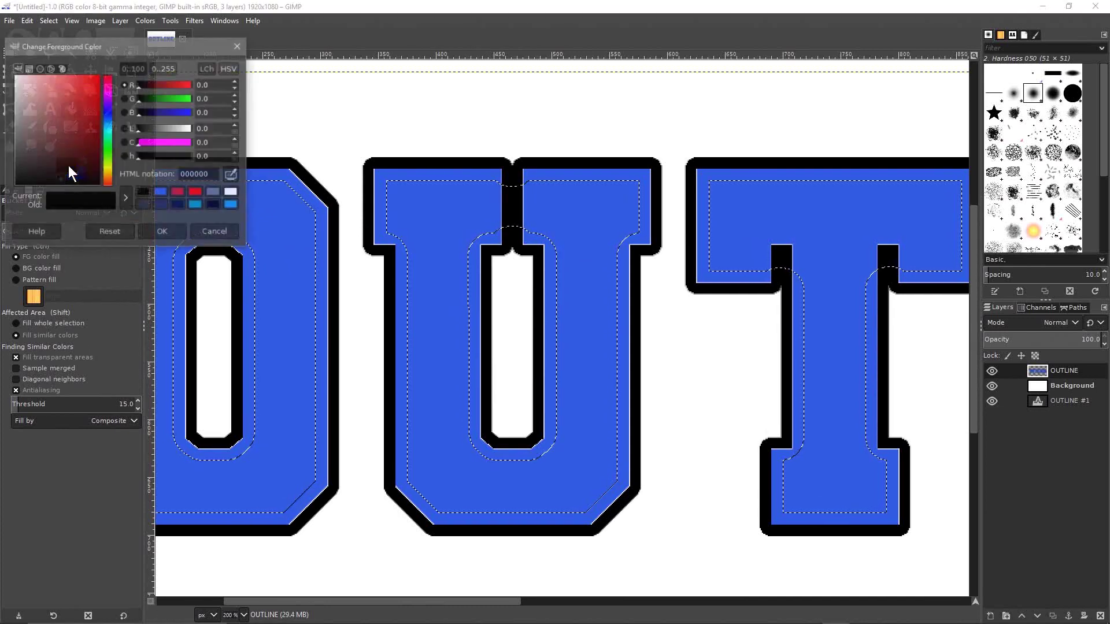
{"action": "left_click", "coordinate": [100, 78]}
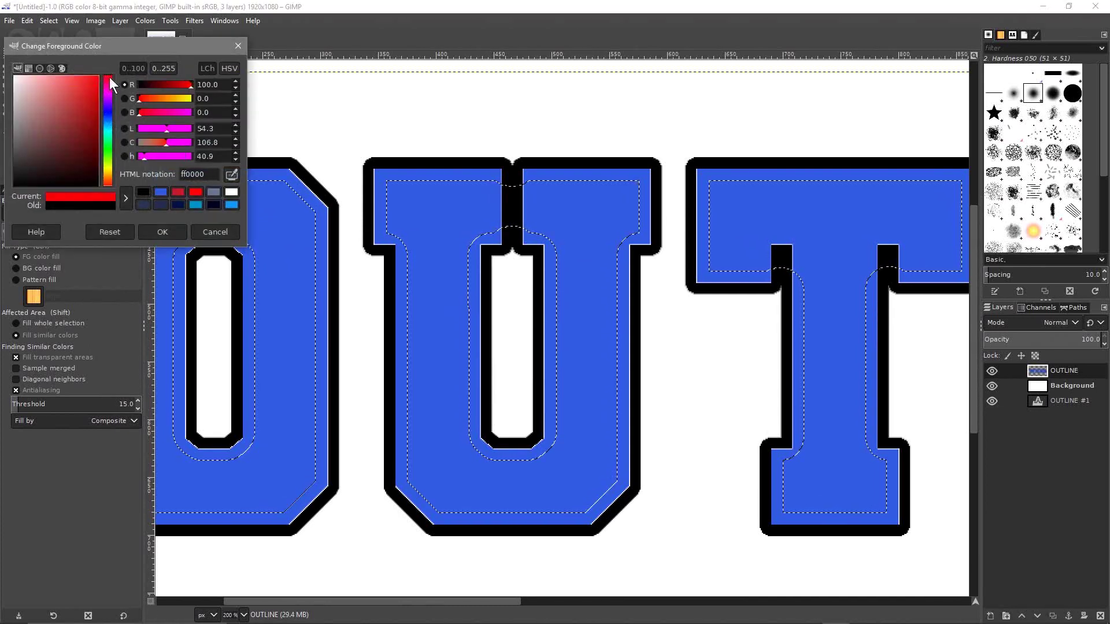
{"action": "left_click", "coordinate": [180, 232]}
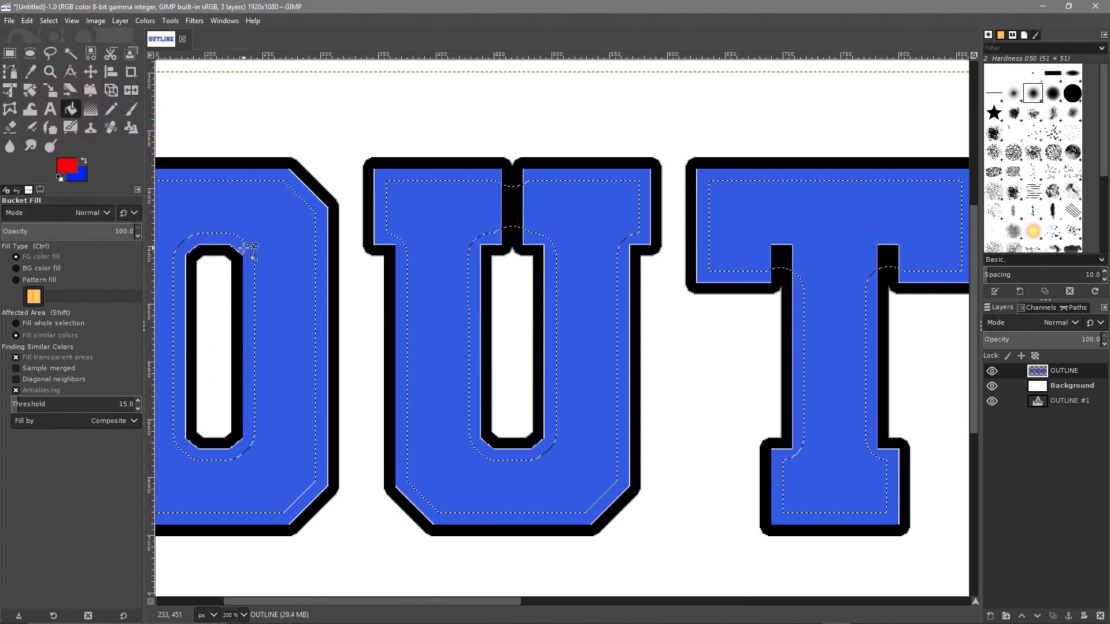
- Bucket-fill each letter's face red inside the shrunken selection, leaving a thin blue band
{"action": "left_click", "coordinate": [272, 242]}
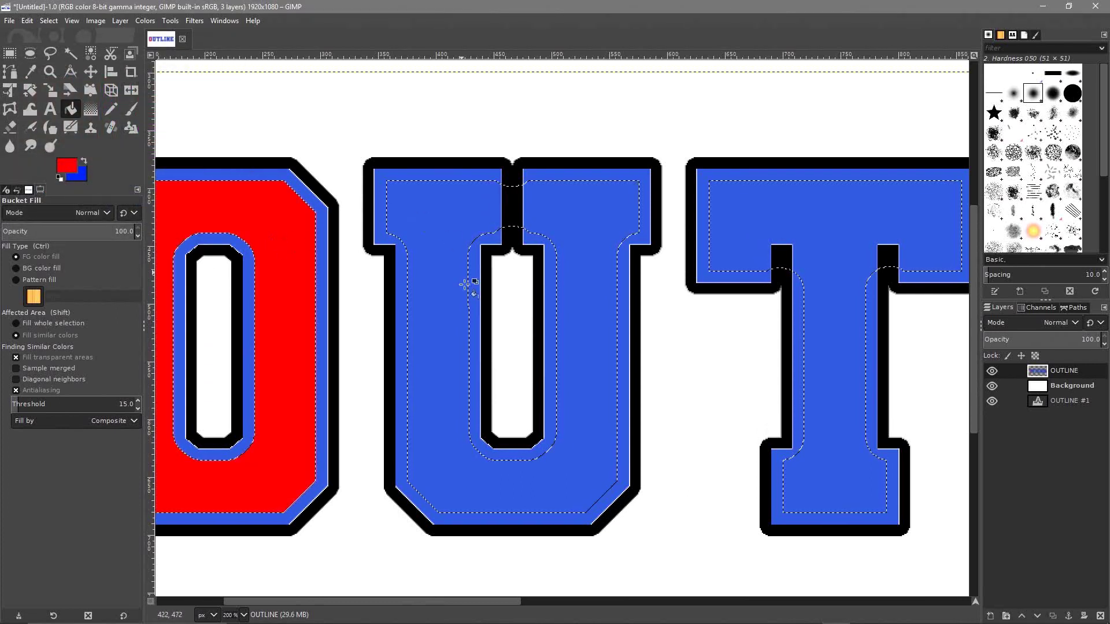
{"action": "left_click", "coordinate": [449, 214]}
{"action": "left_click", "coordinate": [790, 208]}
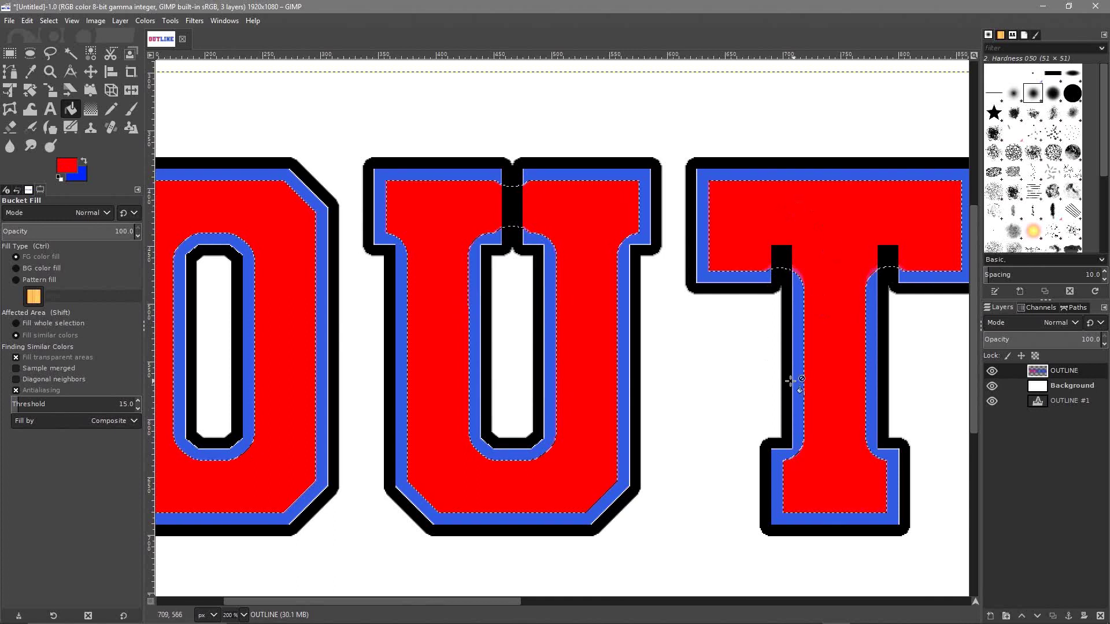
{"action": "scroll", "coordinate": [665, 378], "scroll_direction": "down", "scroll_amount": 3}
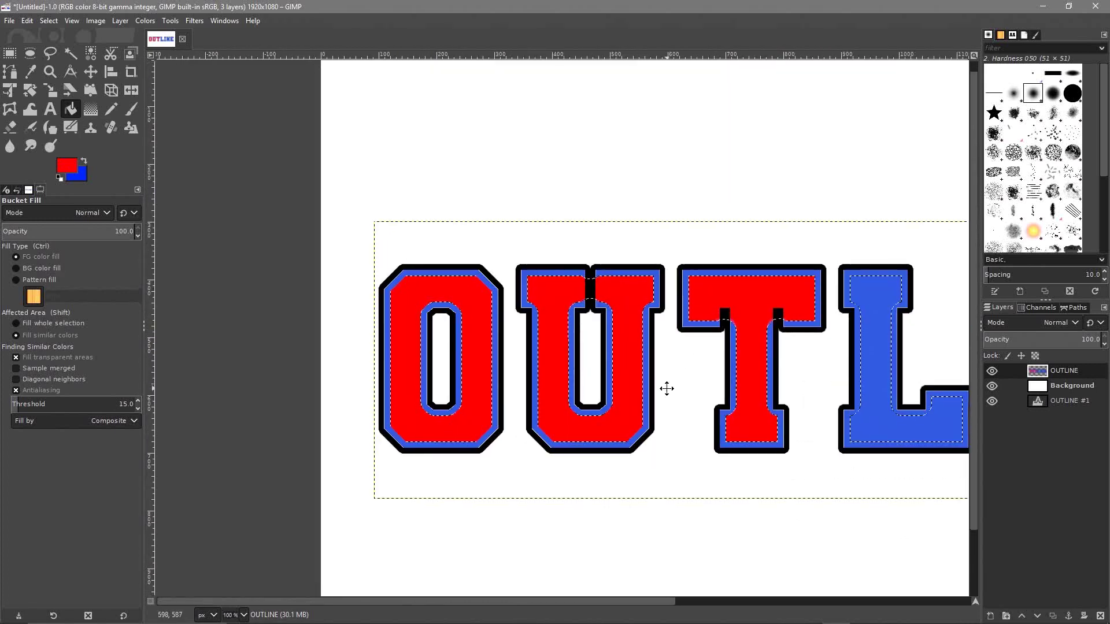
{"action": "left_click_drag", "start_coordinate": [667, 388], "coordinate": [357, 377]}
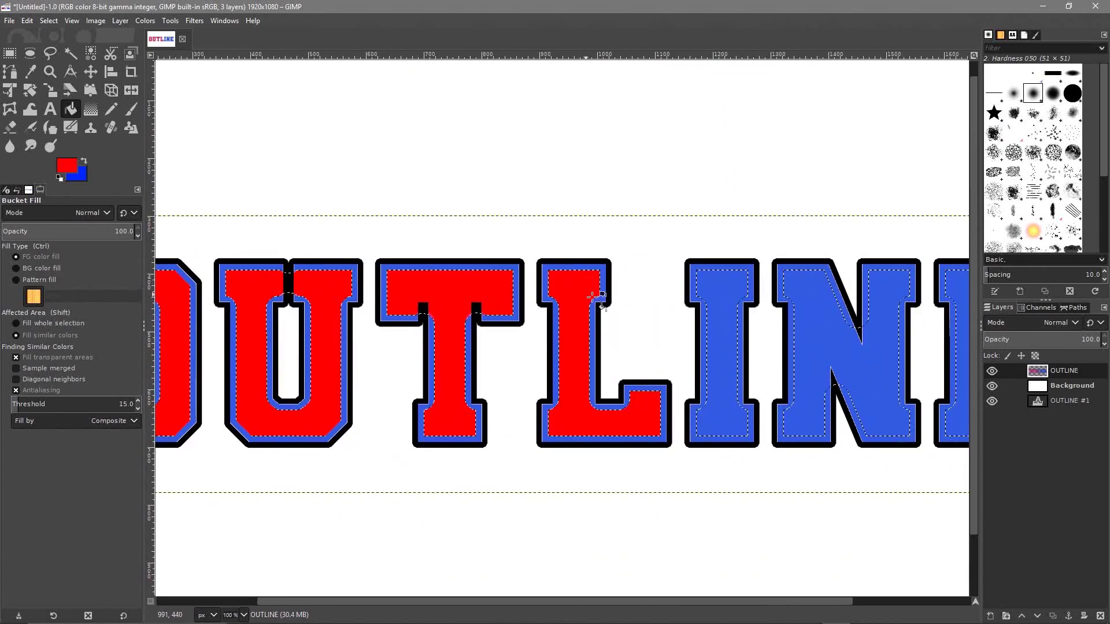
{"action": "left_click", "coordinate": [712, 293]}
{"action": "left_click", "coordinate": [855, 322]}
{"action": "scroll", "coordinate": [803, 363], "scroll_direction": "down", "scroll_amount": 1}
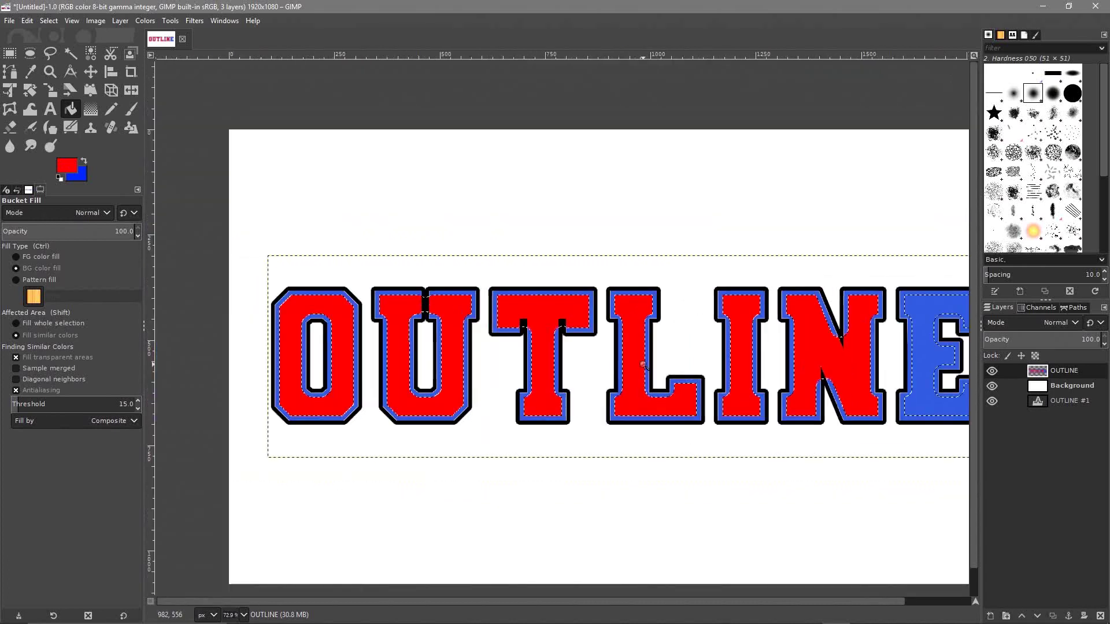
{"action": "left_click_drag", "start_coordinate": [804, 363], "coordinate": [712, 356]}
{"action": "left_click", "coordinate": [829, 351]}
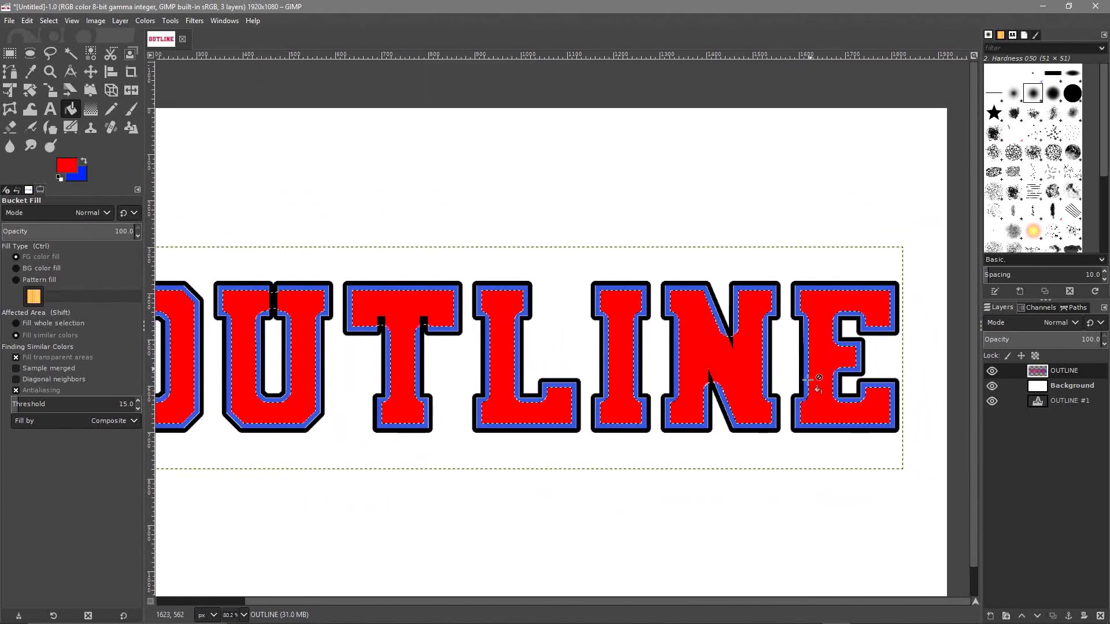
{"action": "scroll", "coordinate": [518, 426], "scroll_direction": "down", "scroll_amount": 3}
{"action": "scroll", "coordinate": [515, 425], "scroll_direction": "up", "scroll_amount": 2}
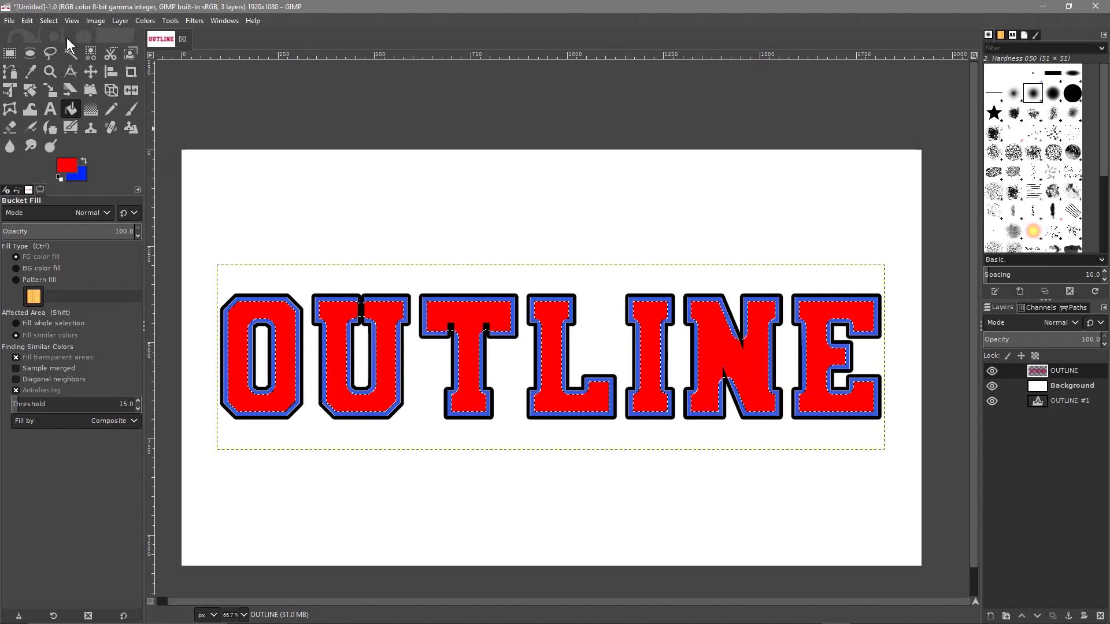
- Clear the selection with Select > None to reveal the finished red, blue and black lettering
{"action": "left_click", "coordinate": [54, 18]}
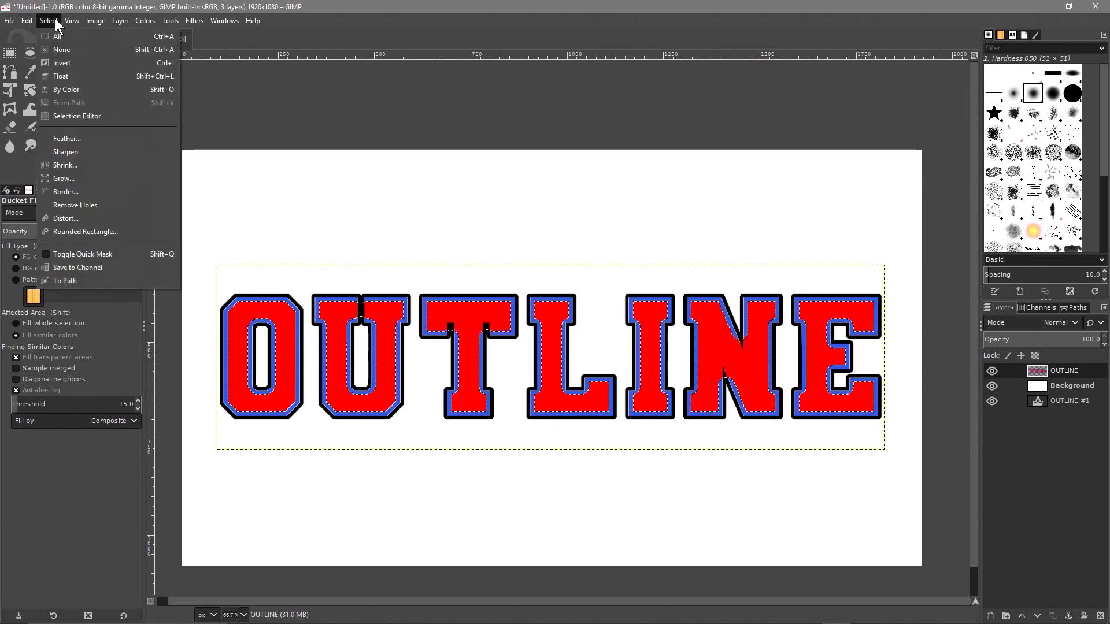
{"action": "left_click", "coordinate": [64, 51]}
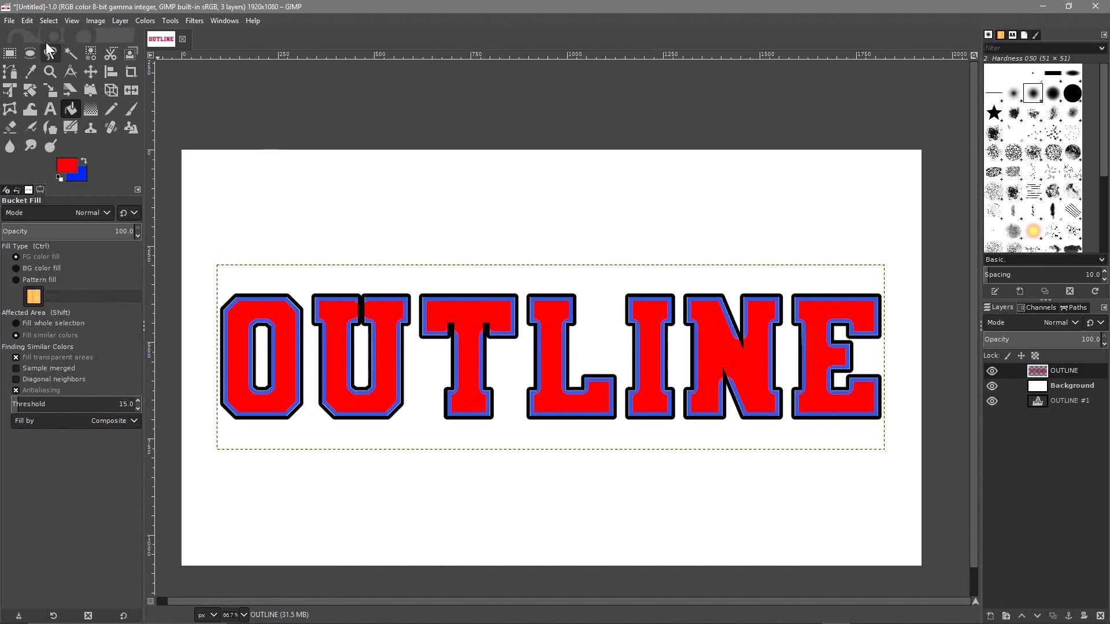
{"action": "left_click", "coordinate": [44, 21]}
{"action": "mouse_move", "coordinate": [30, 19]}
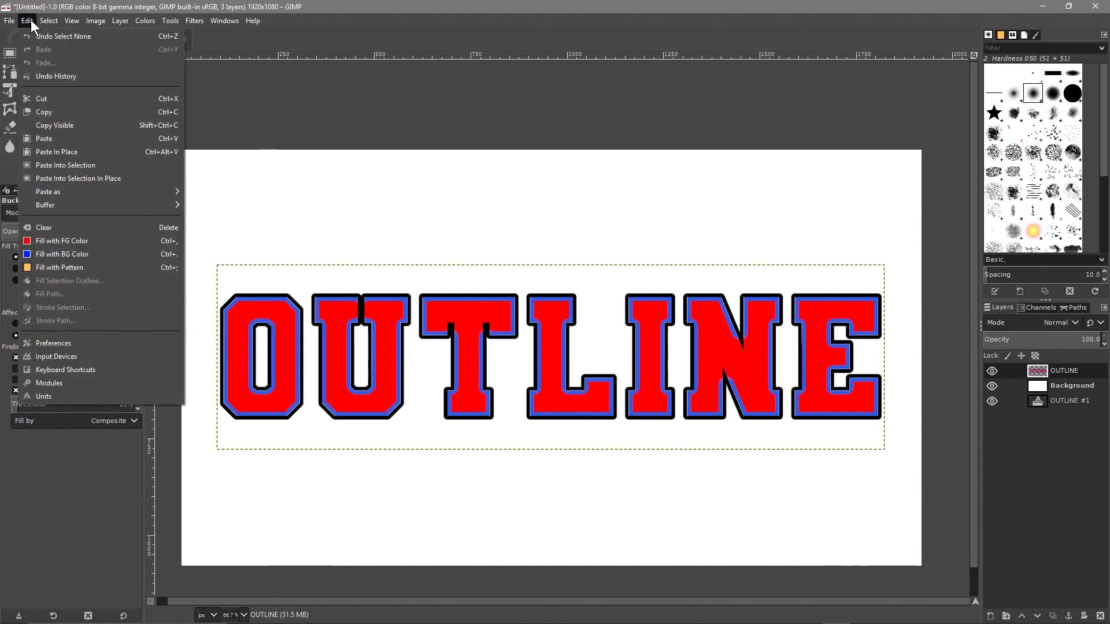